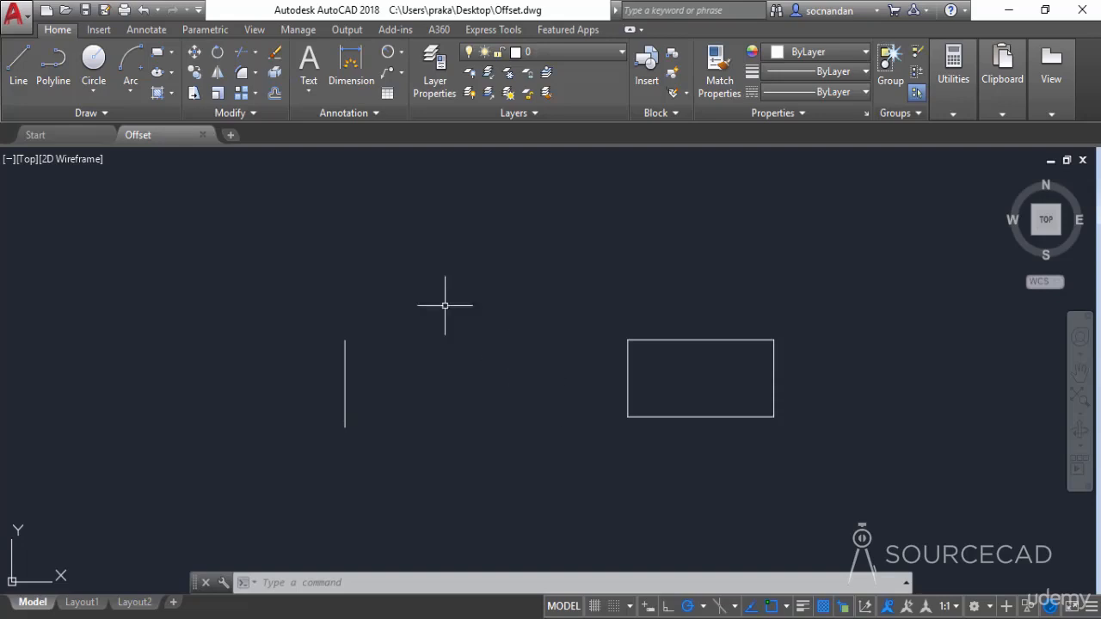
- Offset the vertical line by a distance of 2 to its right side
left_click(278, 96)
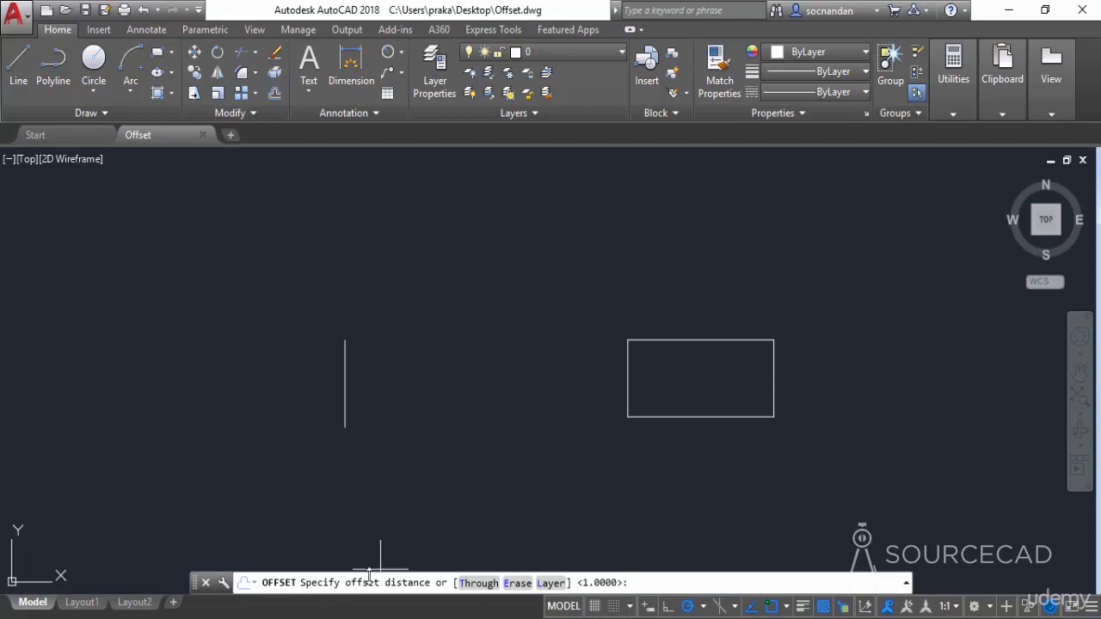
type("2")
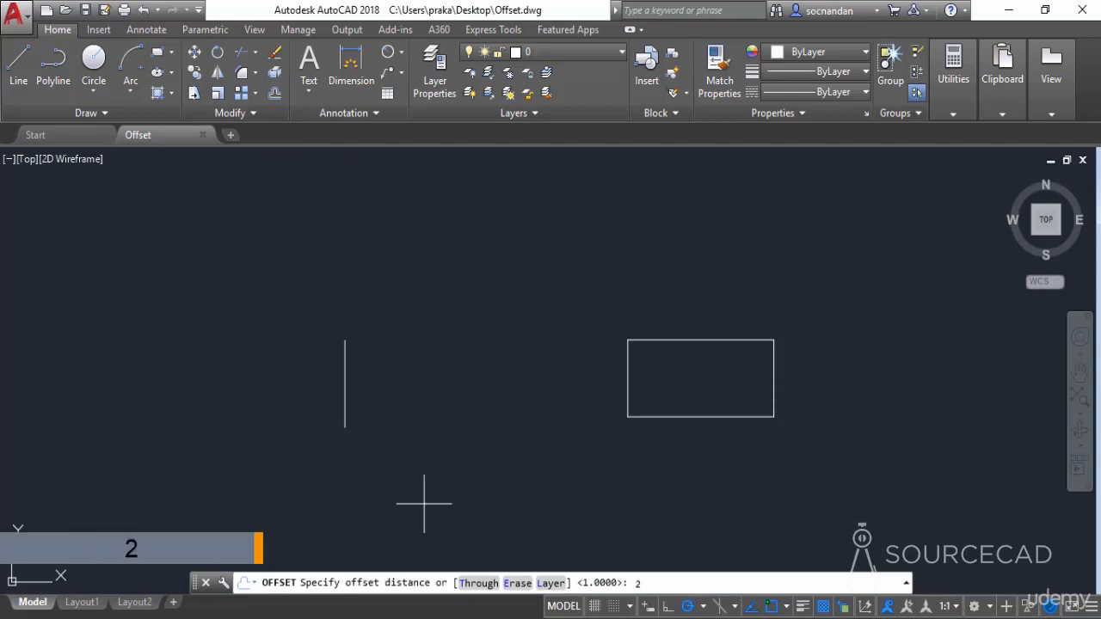
key("Return")
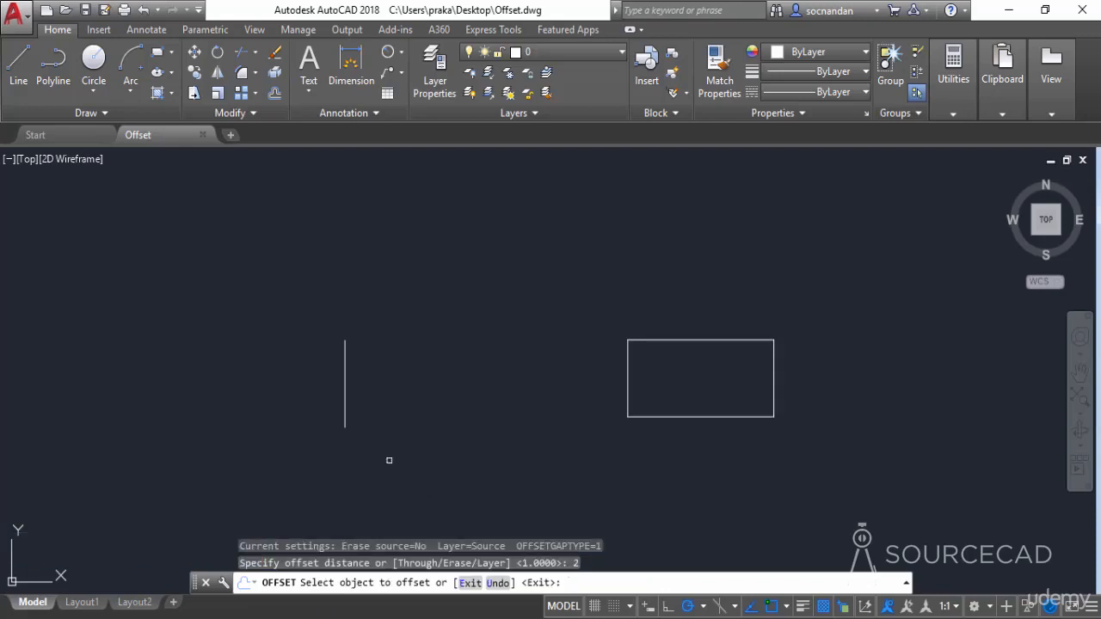
left_click(345, 368)
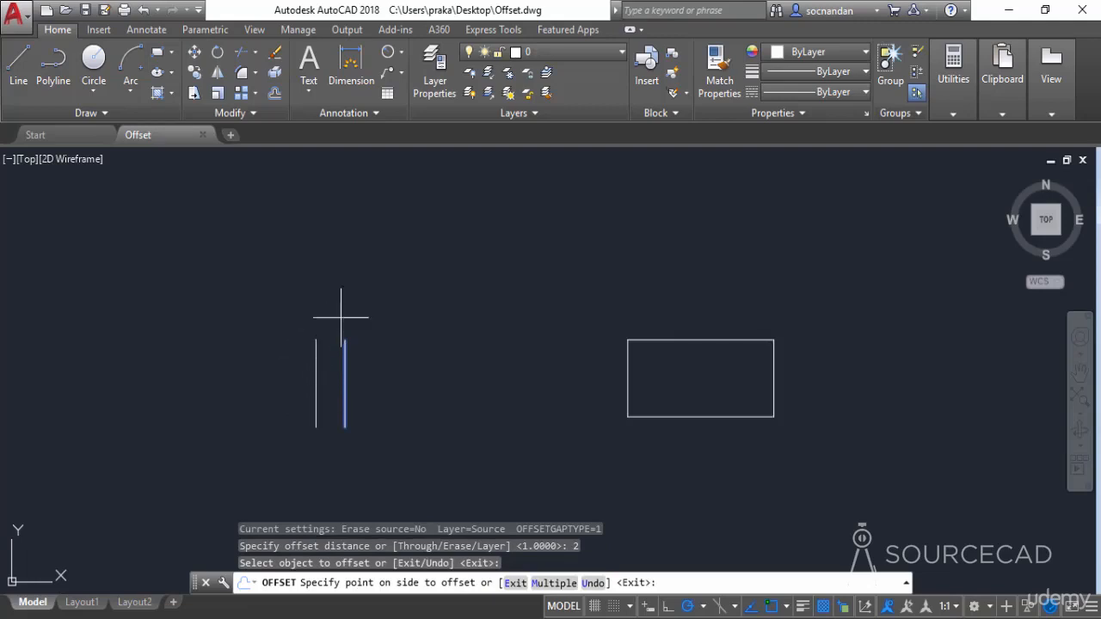
left_click(475, 383)
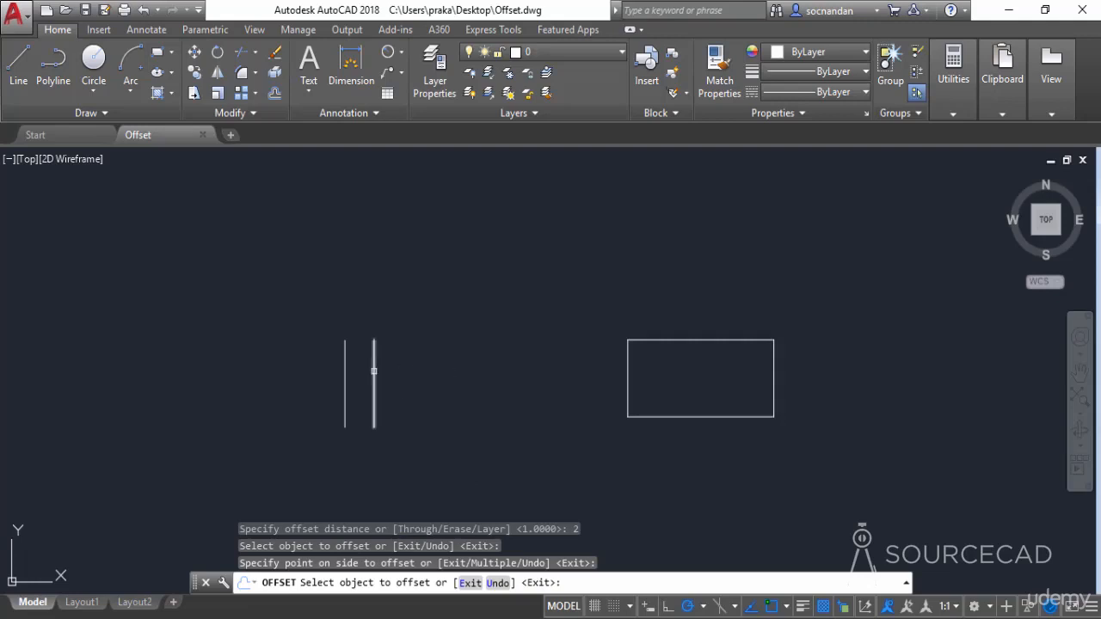
- Offset the newest line to the right at the same distance three times, each copy made from the previous one
left_click(374, 377)
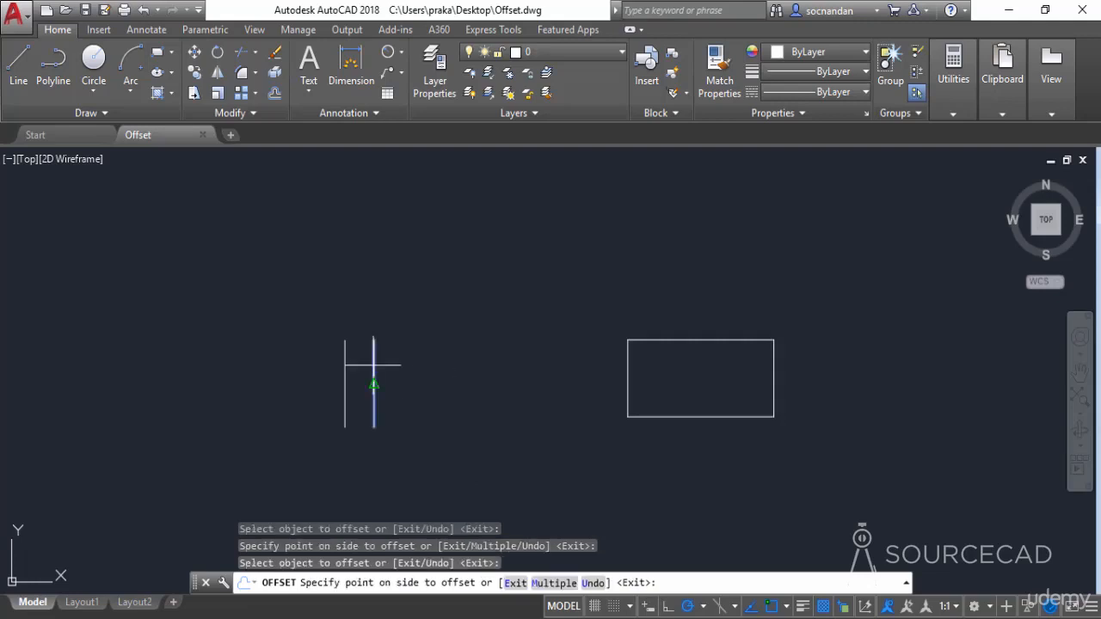
left_click(457, 362)
left_click(404, 372)
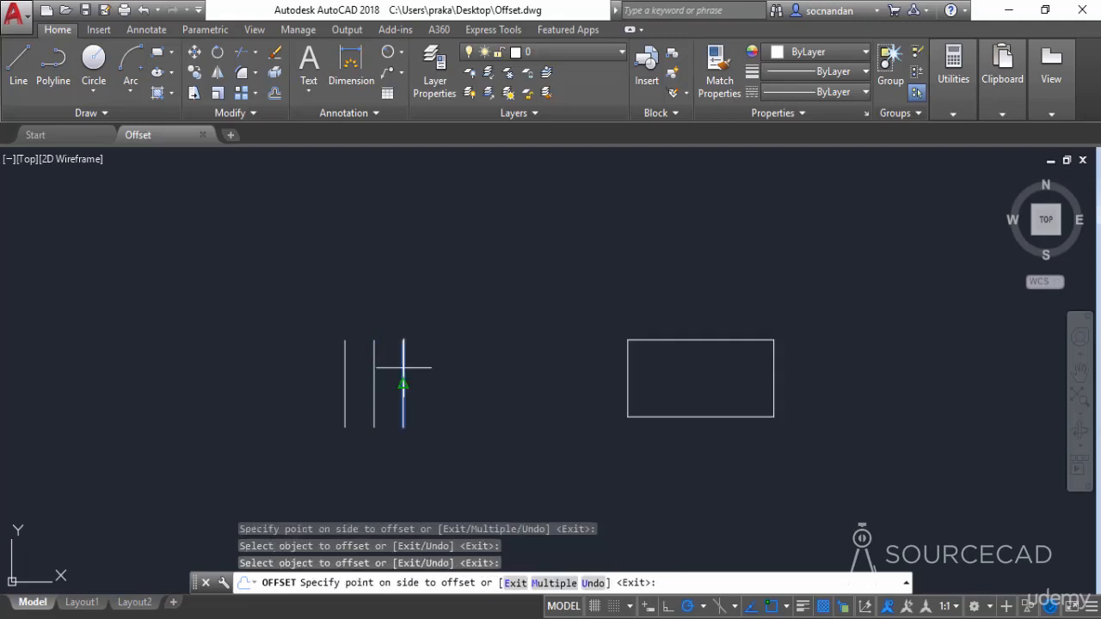
left_click(434, 368)
left_click(431, 368)
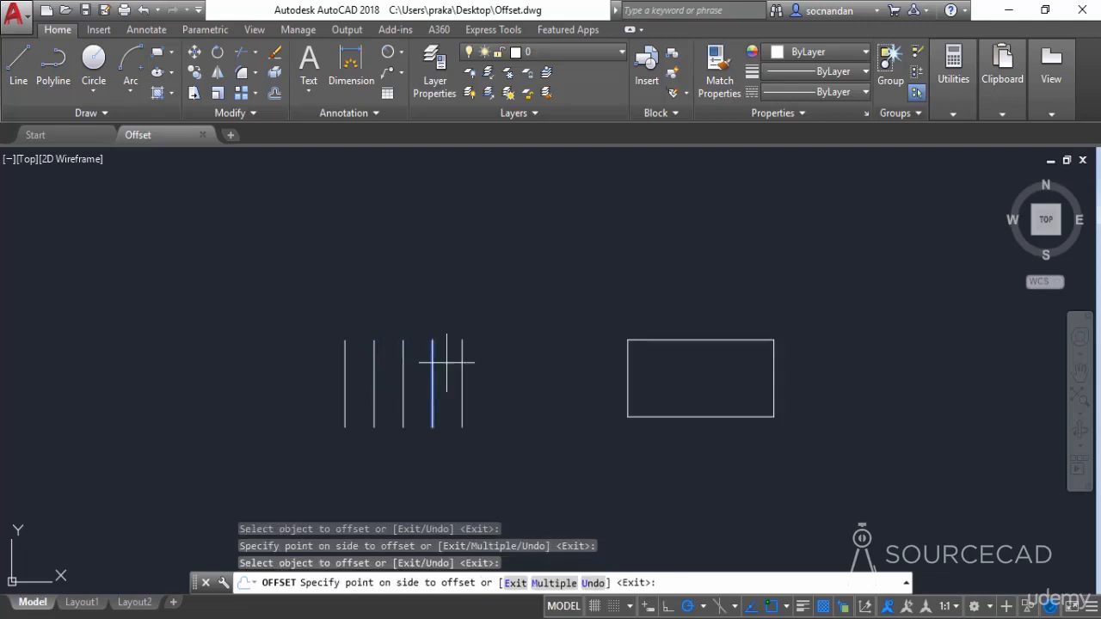
left_click(443, 358)
- Offset two more lines to the left of the original line at the same distance, and undo the whole offset
left_click(346, 361)
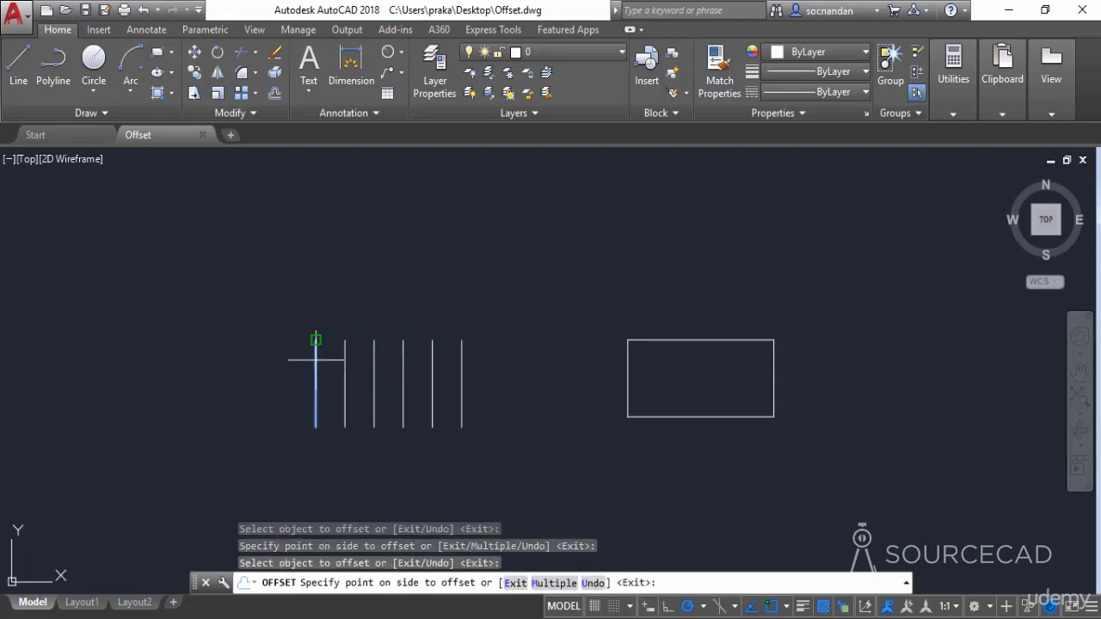
left_click(283, 374)
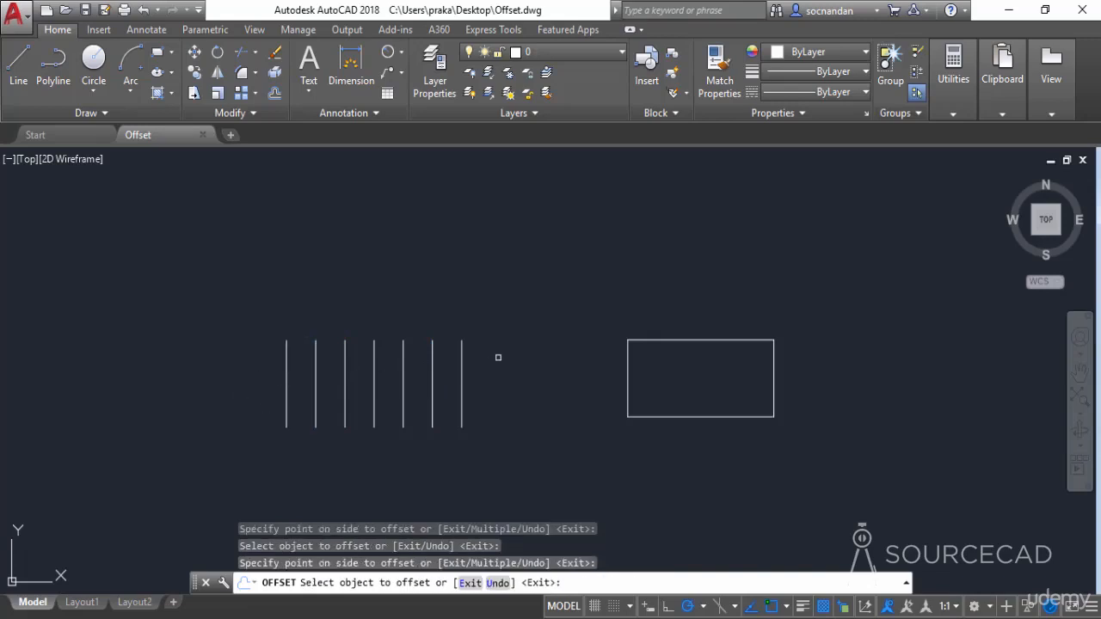
key("Escape")
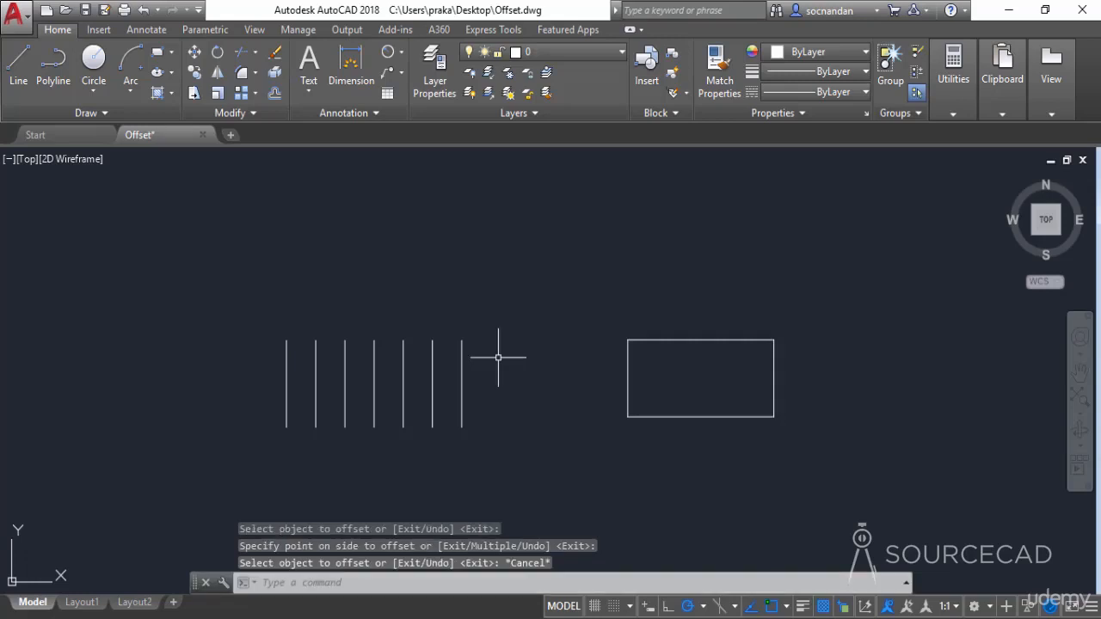
key("ctrl+z")
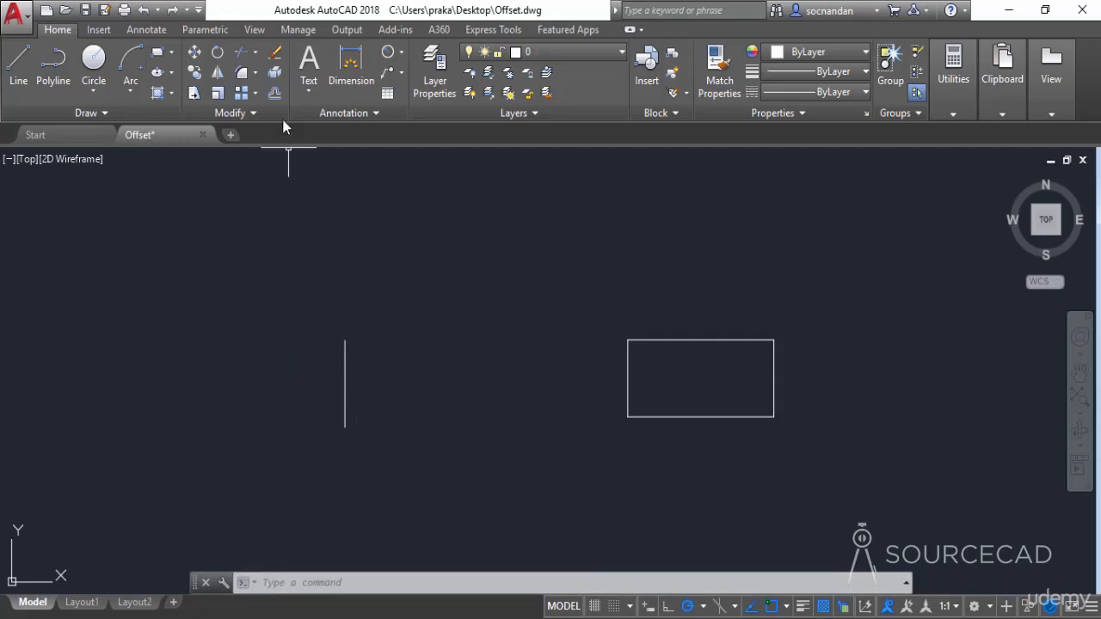
- Offset the vertical line by a distance of 2 with the Multiple option, placing six copies to its right
left_click(274, 94)
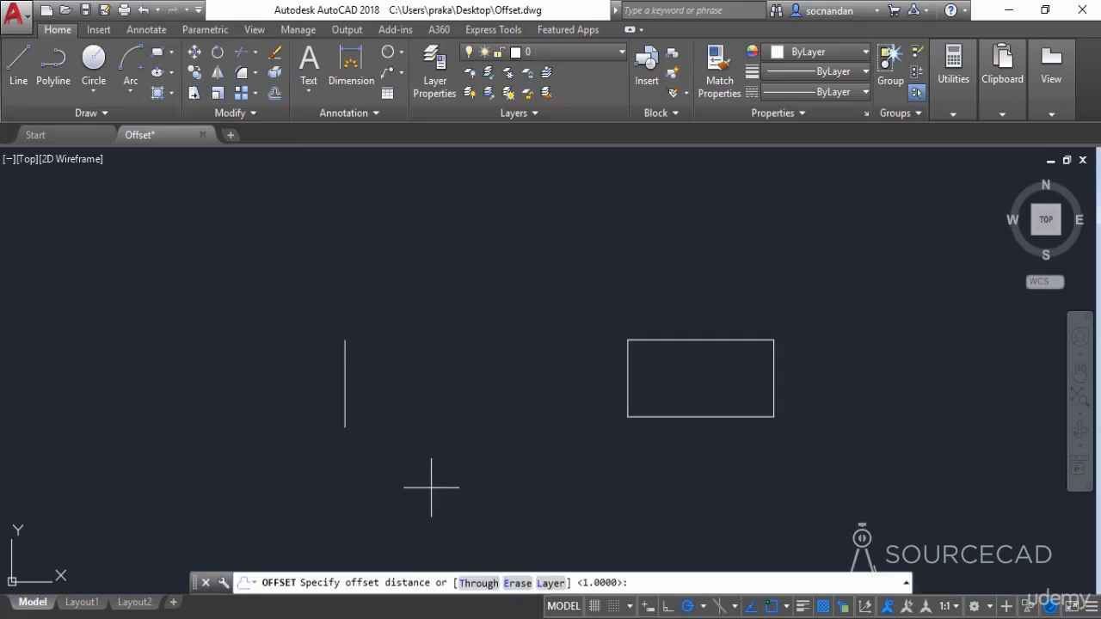
type("2")
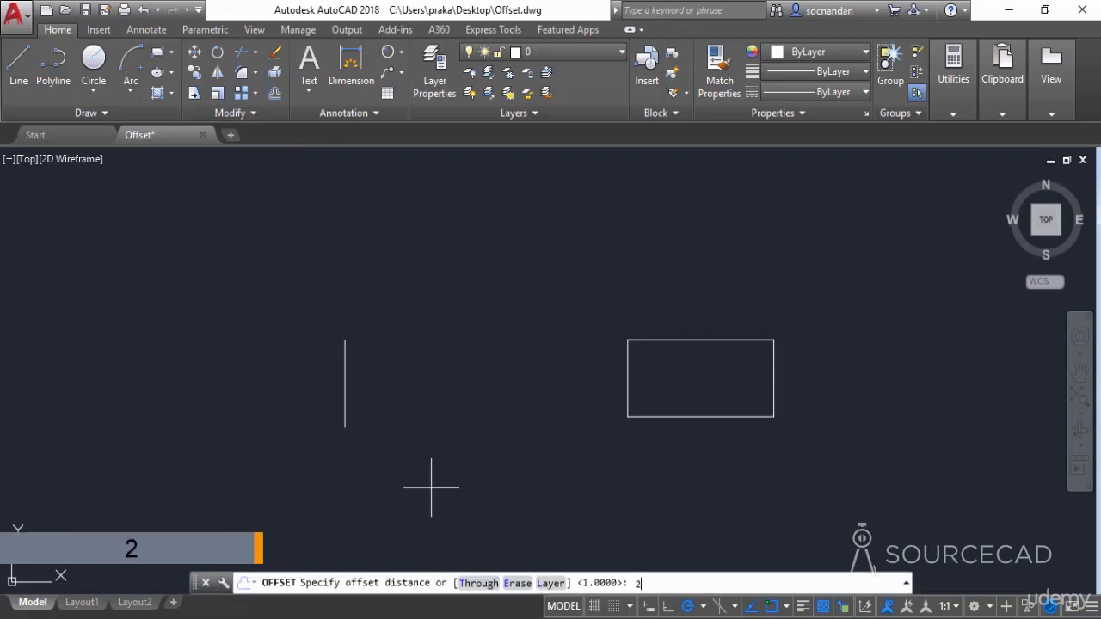
key("Return")
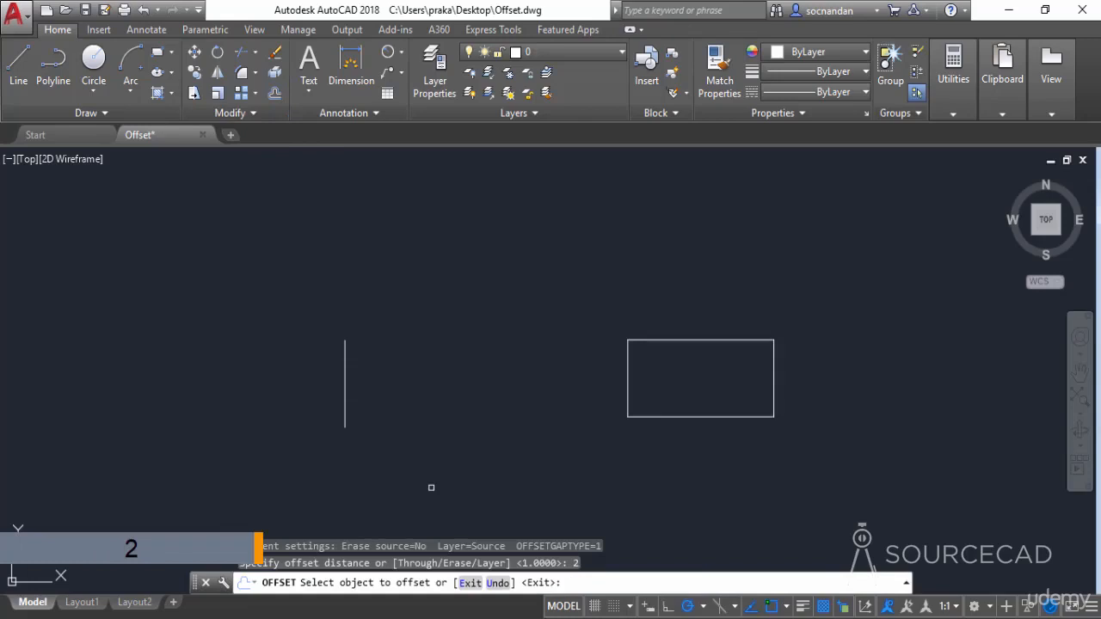
left_click(345, 381)
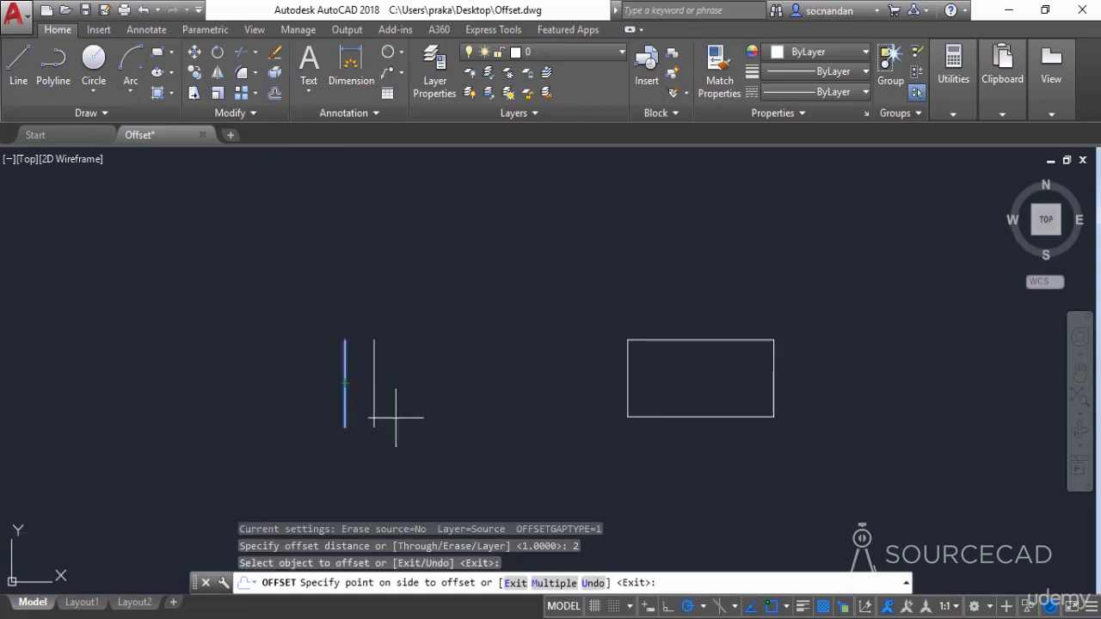
left_click(555, 590)
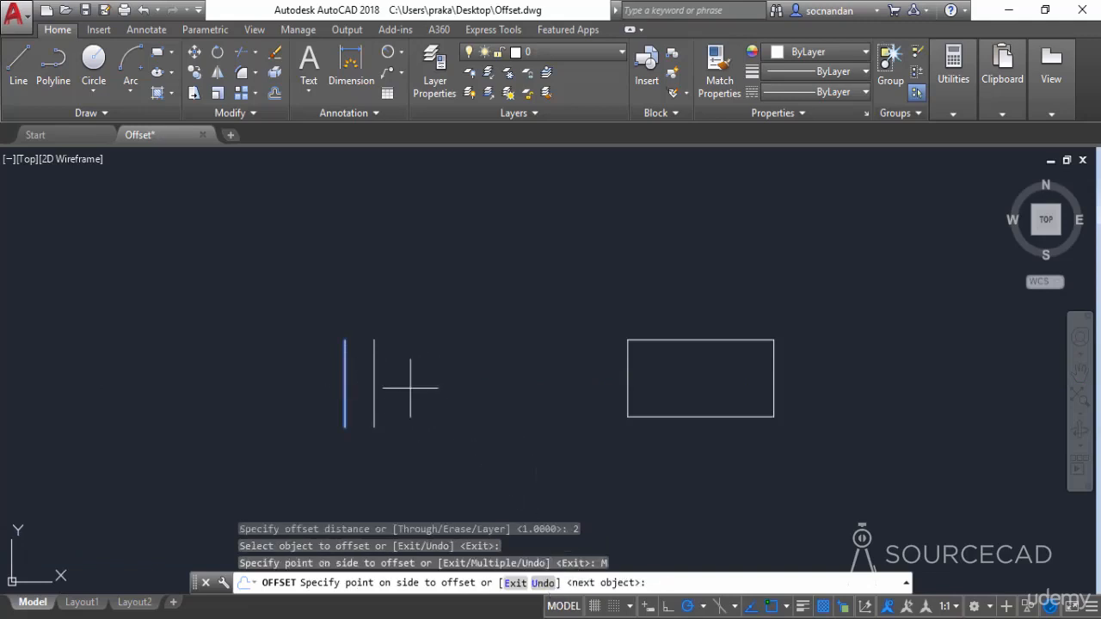
left_click(452, 373)
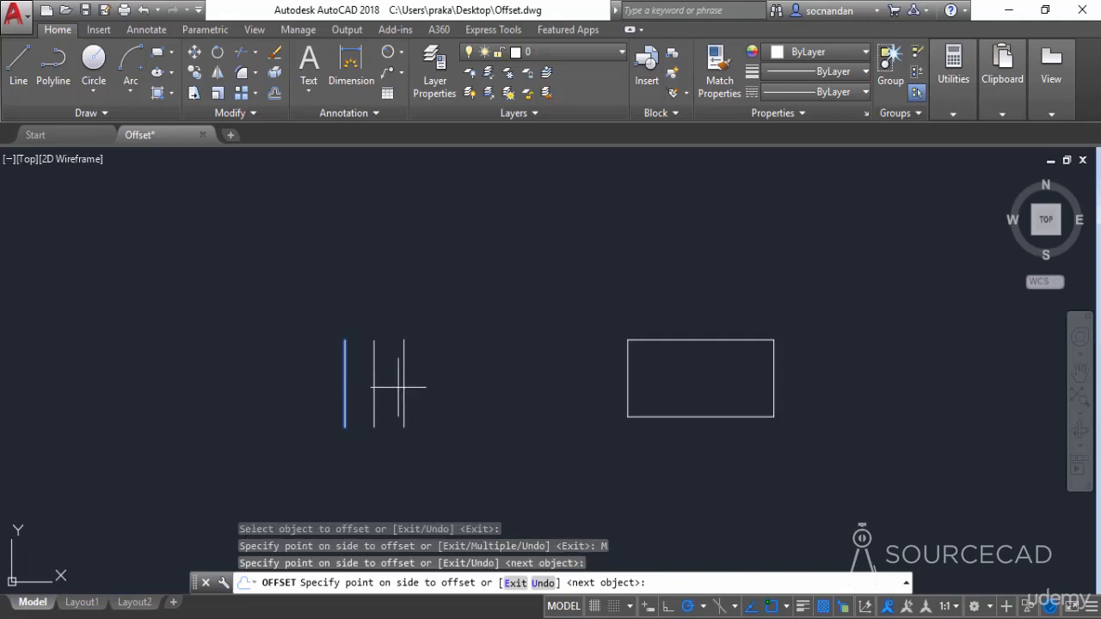
left_click(469, 386)
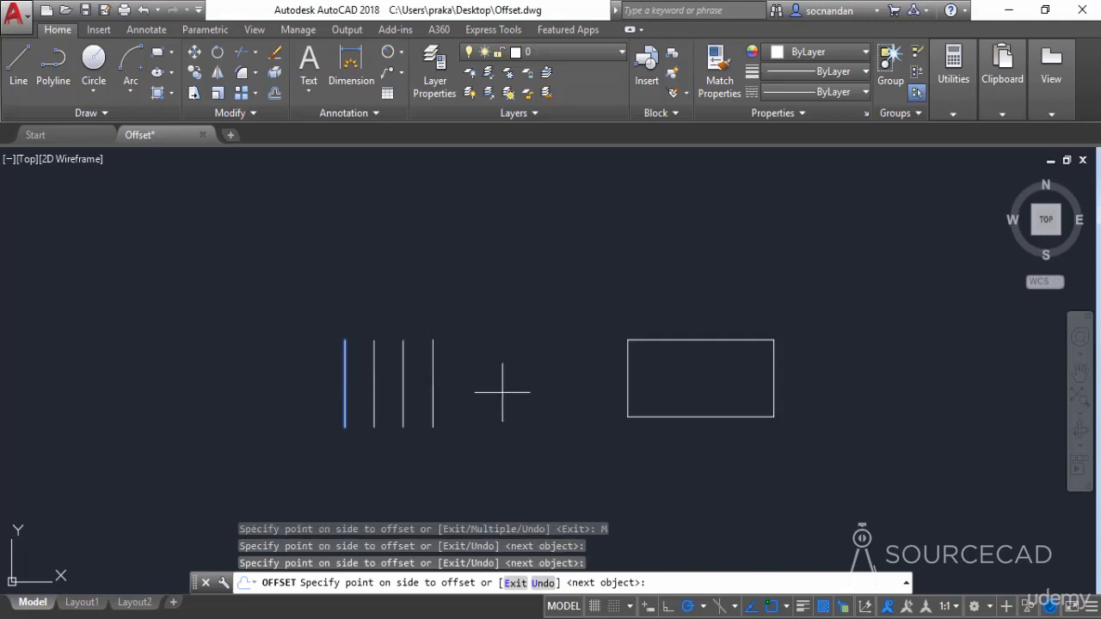
left_click(506, 386)
left_click(529, 380)
left_click(571, 376)
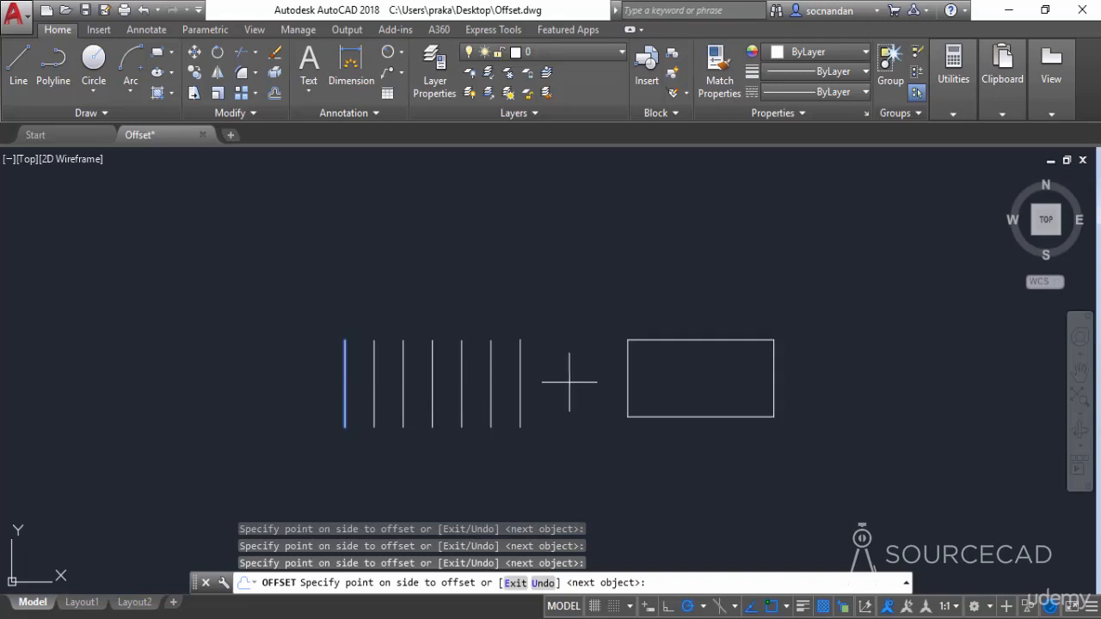
left_click(585, 387)
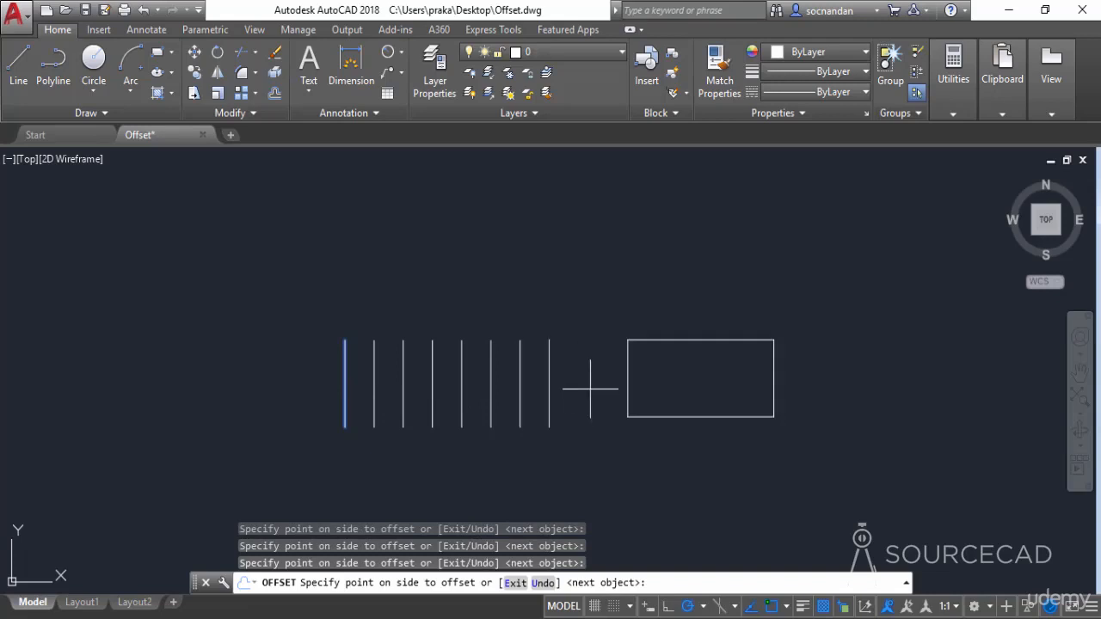
- Place four more offset copies to the left of the original line, and undo the whole multiple offset
left_click(281, 393)
left_click(239, 388)
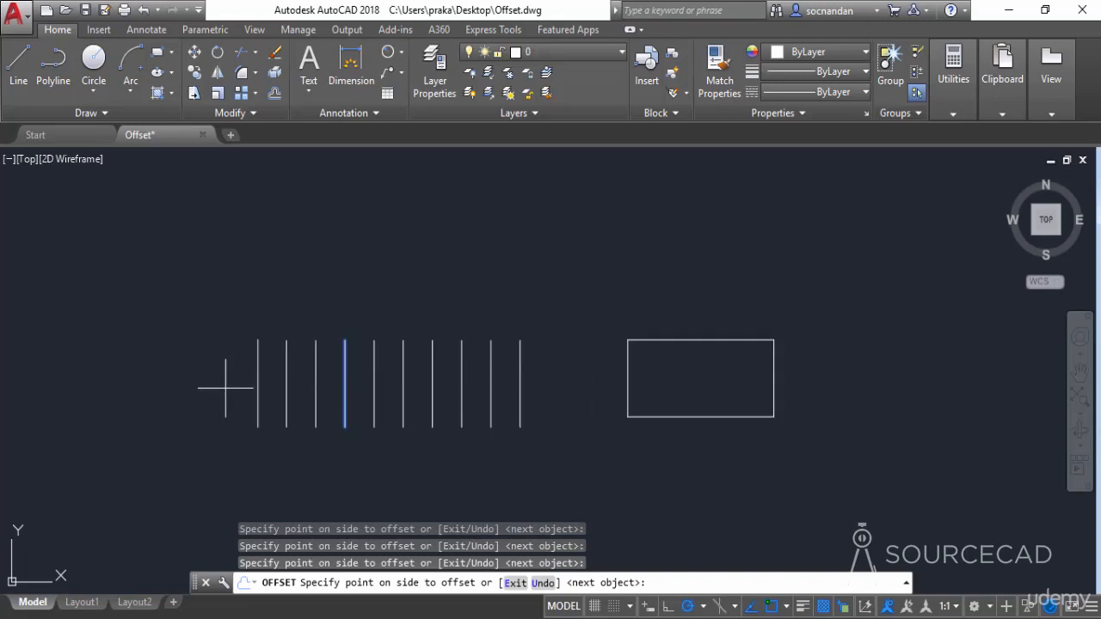
left_click(178, 393)
left_click(138, 395)
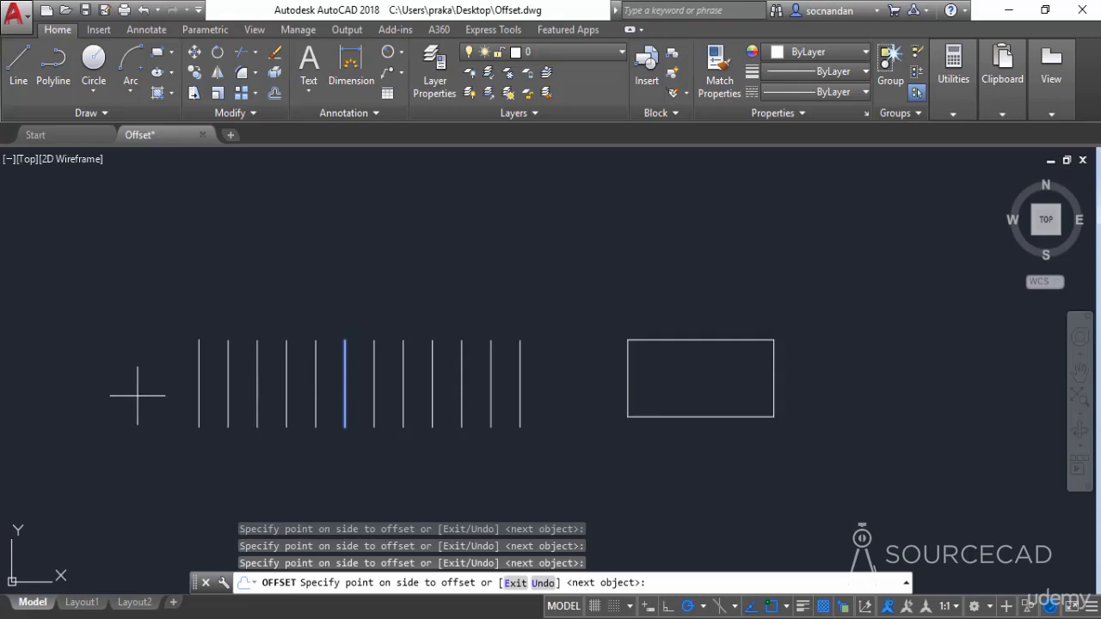
key("Escape")
key("ctrl+z")
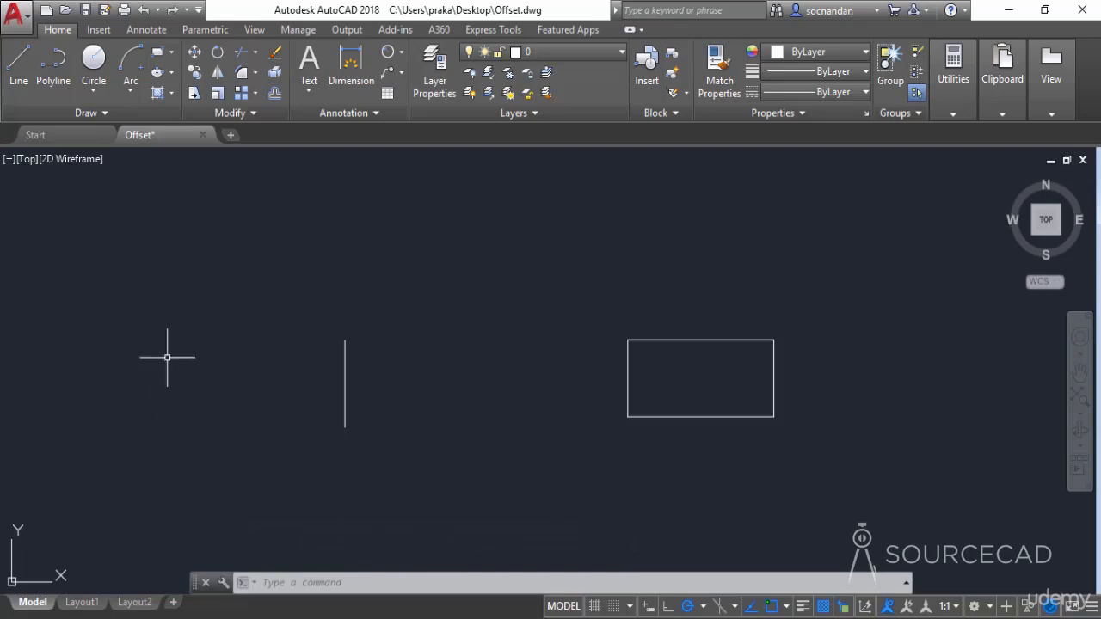
- Offset the vertical line with the Through option to a point on its right, and offset that copy through a point farther right
left_click(273, 95)
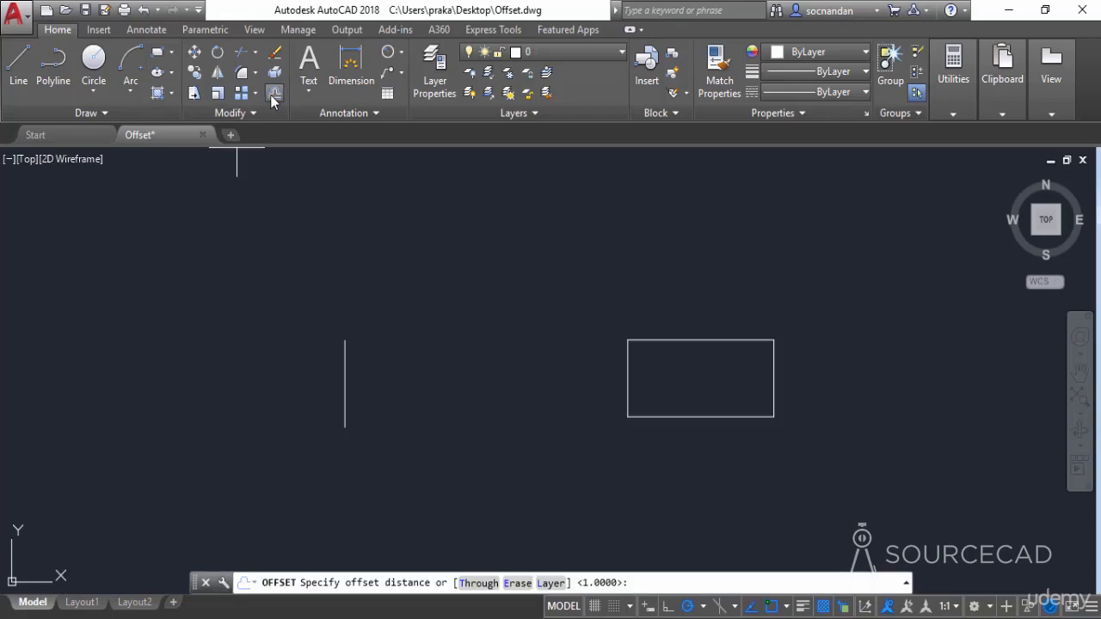
left_click(479, 584)
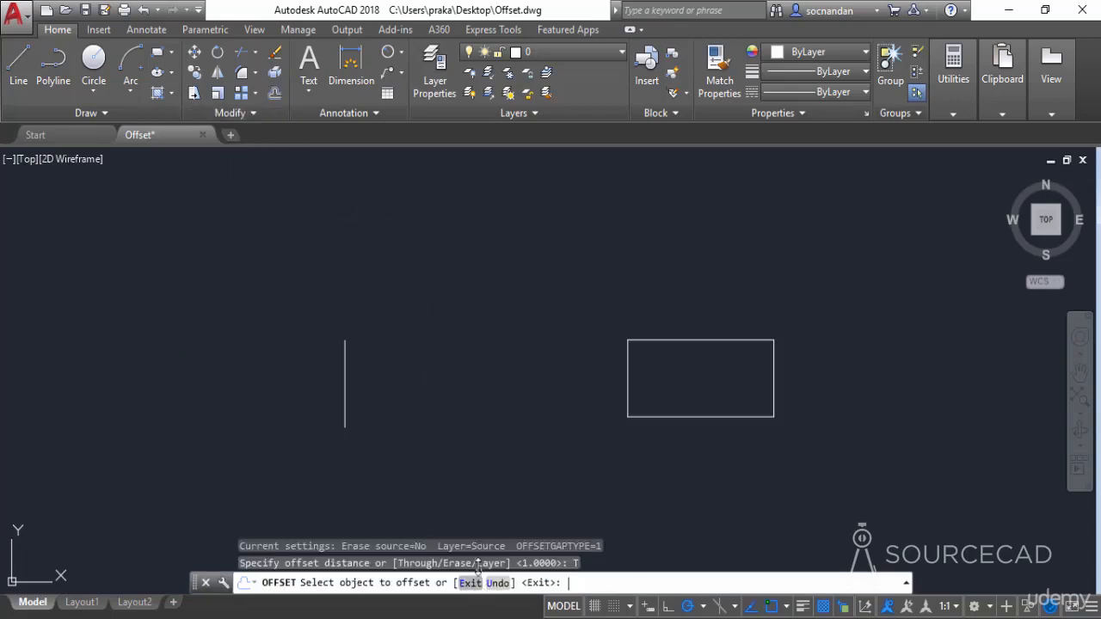
left_click(344, 380)
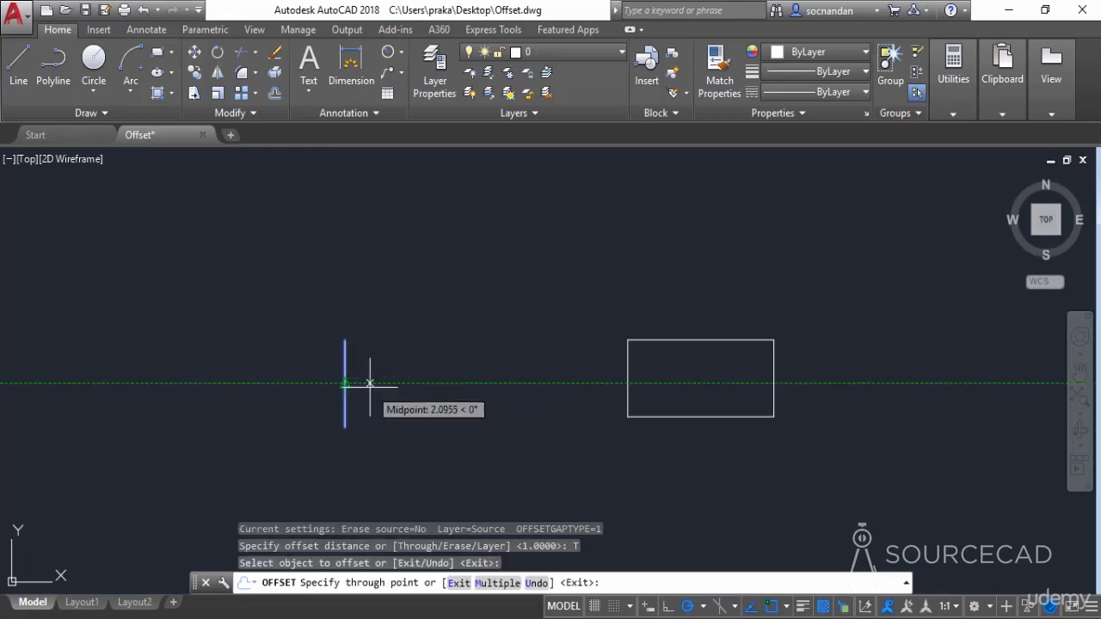
left_click(392, 382)
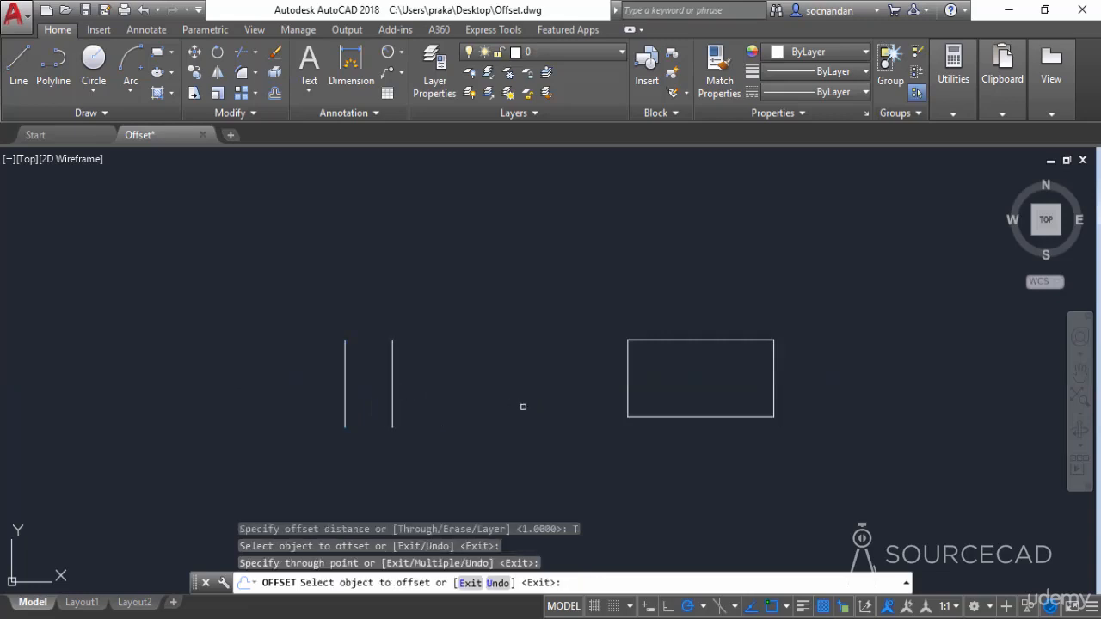
left_click(392, 368)
left_click(468, 368)
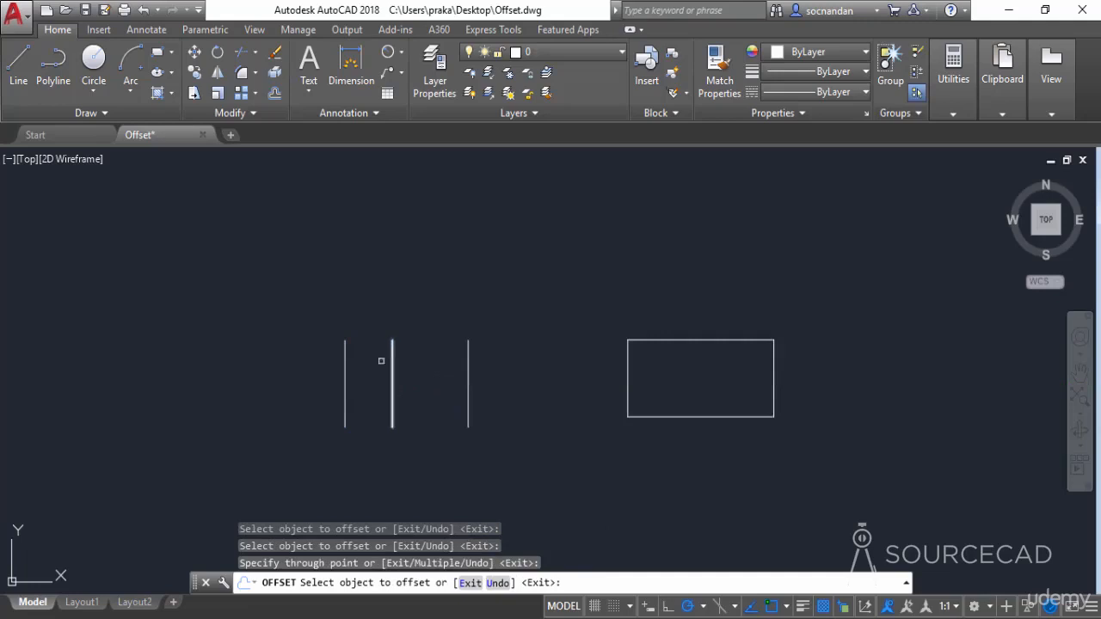
- Offset the original line through a point on its left and that copy through a point between them, and undo the whole Through offset
left_click(345, 365)
left_click(237, 370)
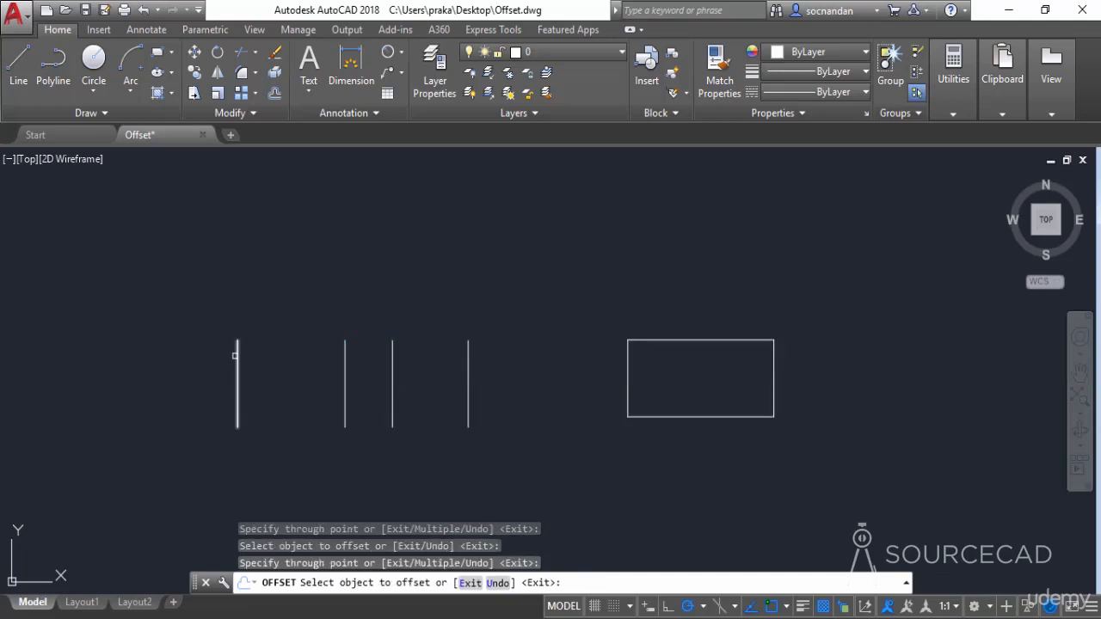
left_click(238, 347)
left_click(307, 360)
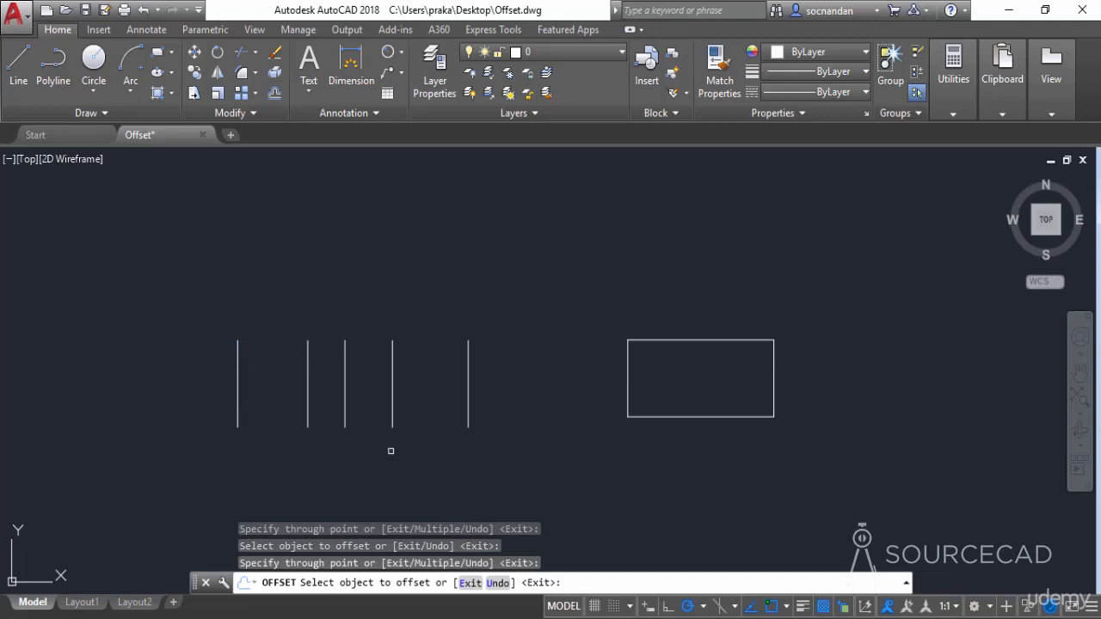
key("Escape")
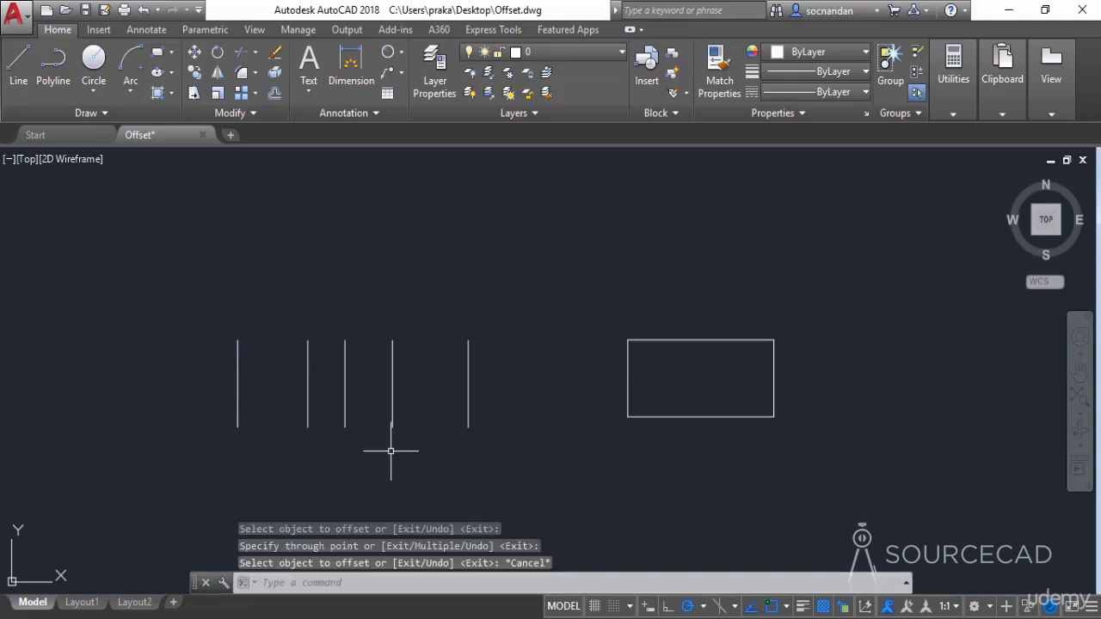
key("ctrl+z")
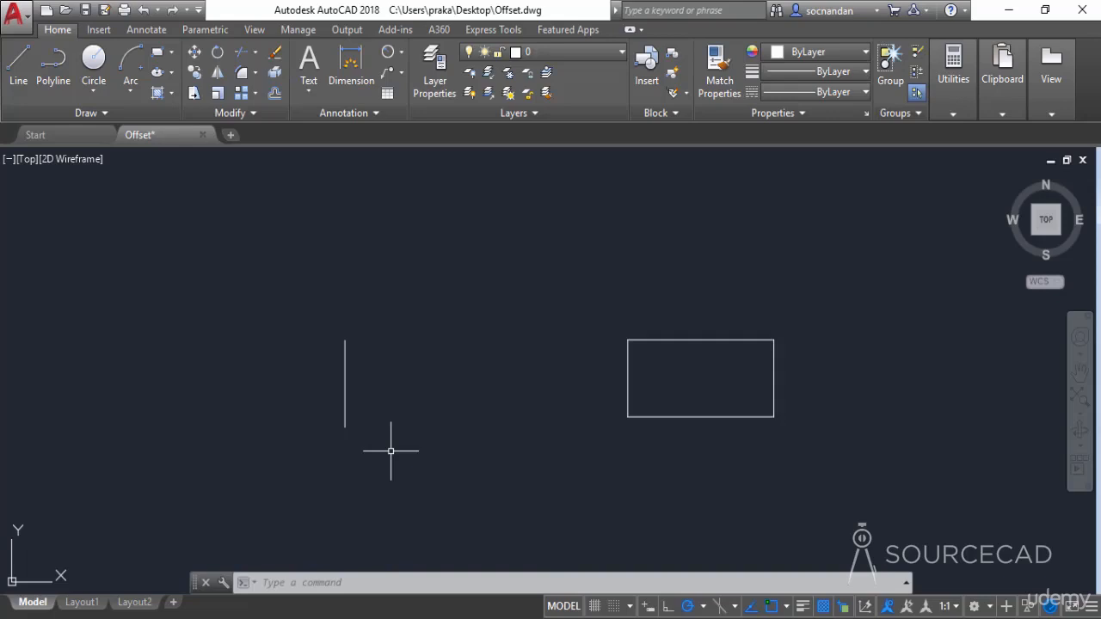
- Offset the vertical line by a distance of 2 to its right with the Erase option set to Yes
left_click(276, 93)
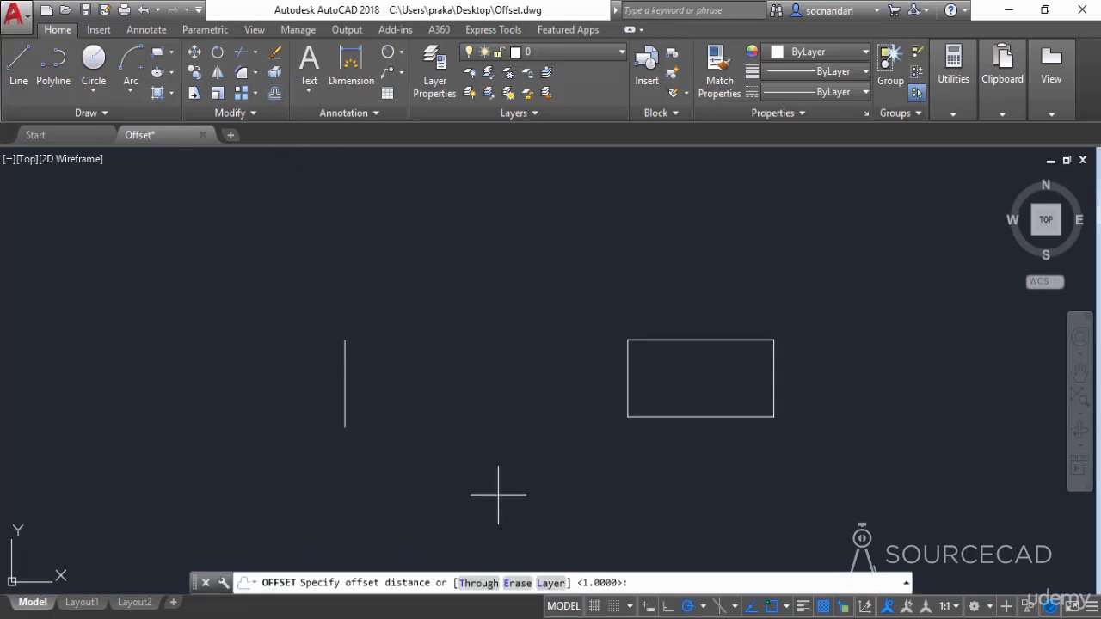
left_click(517, 583)
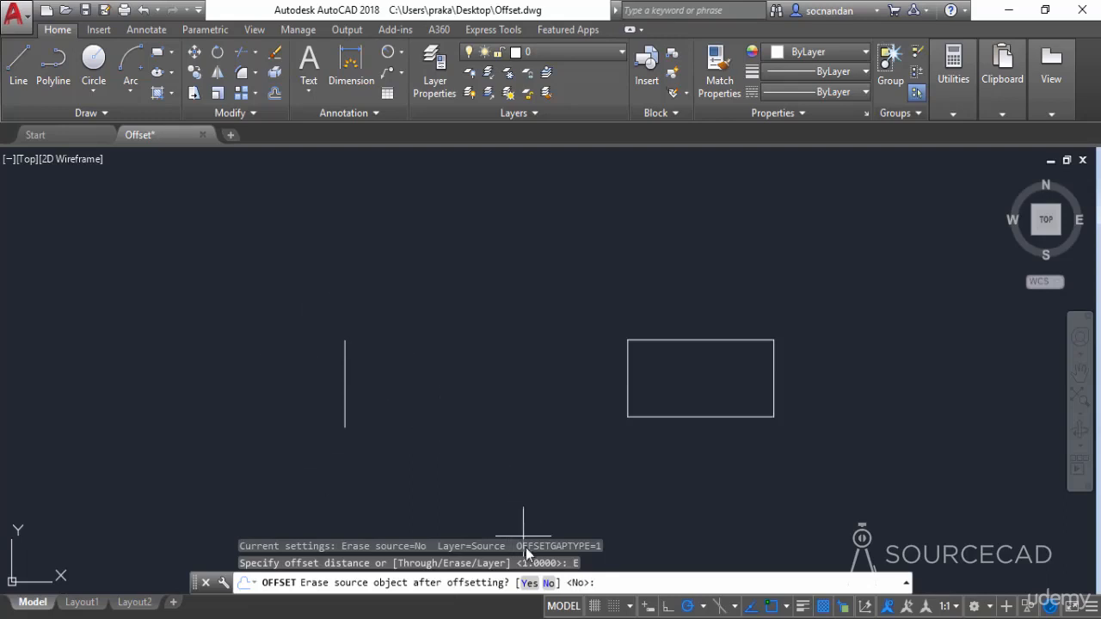
left_click(529, 583)
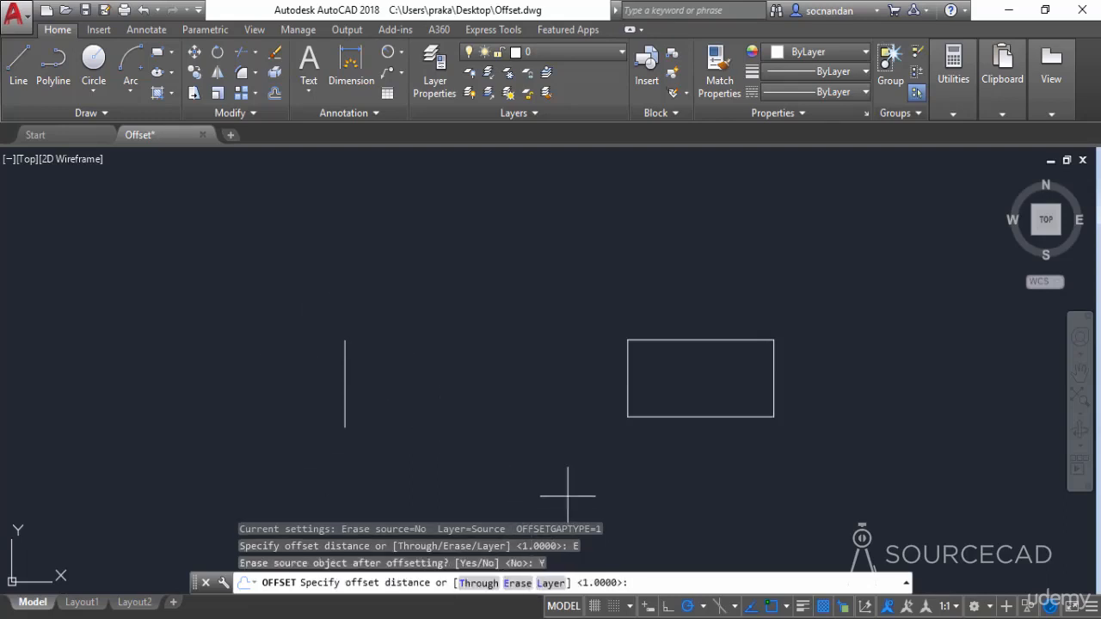
type("2")
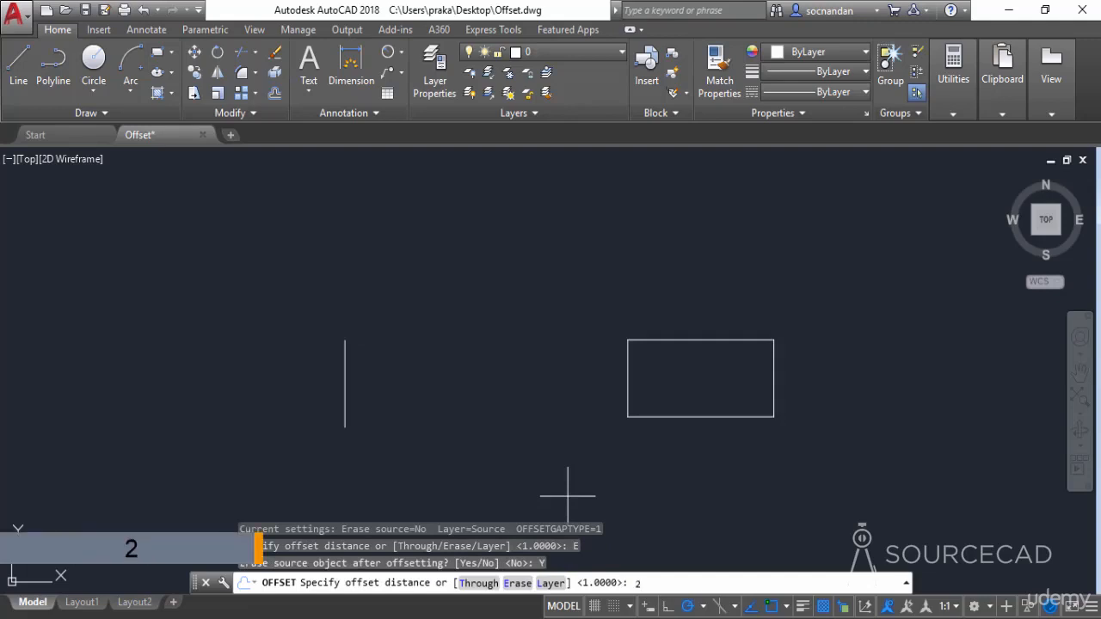
key("Return")
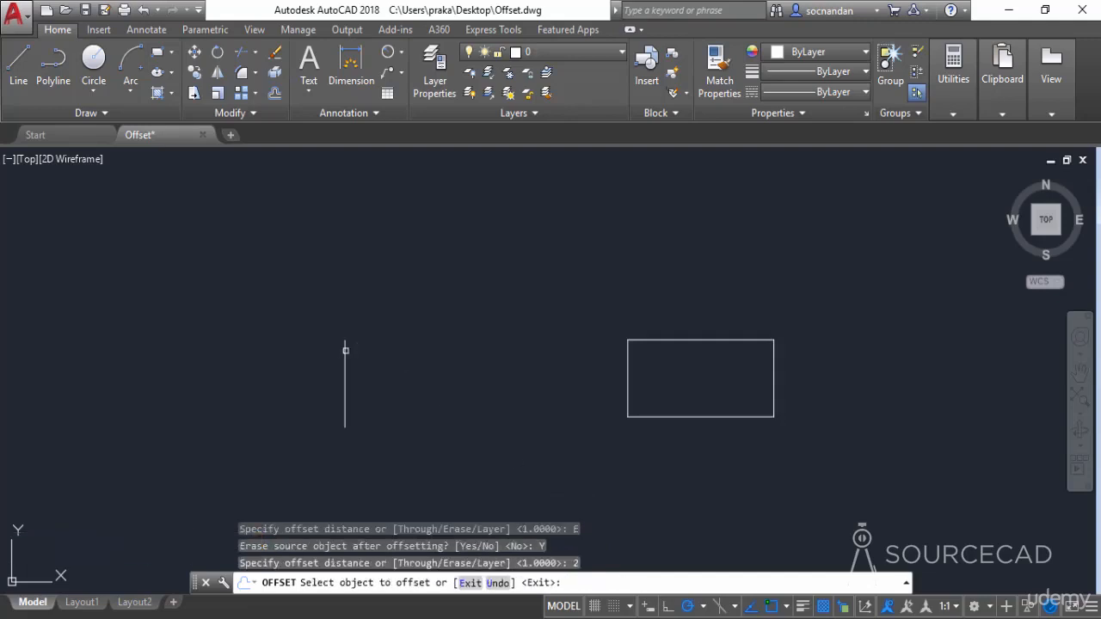
left_click(344, 349)
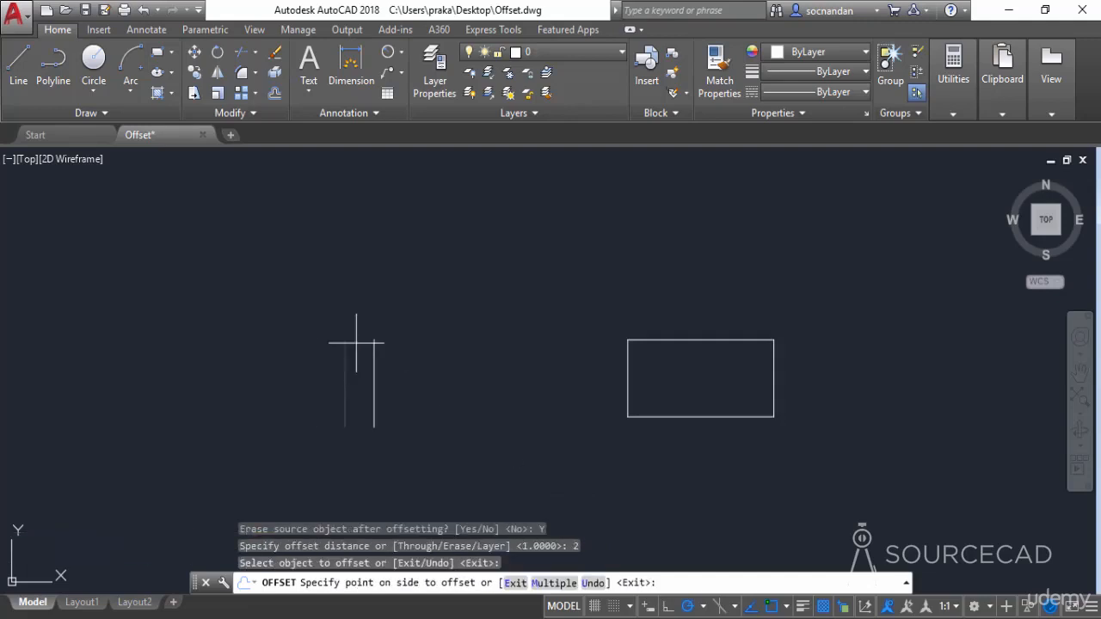
left_click(476, 362)
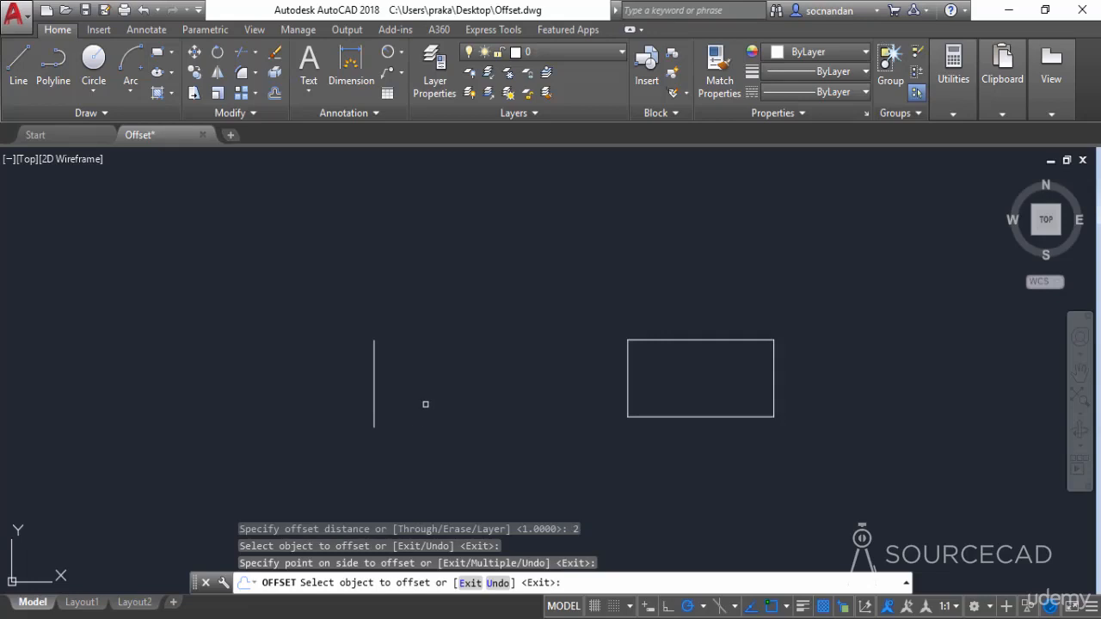
key("Escape")
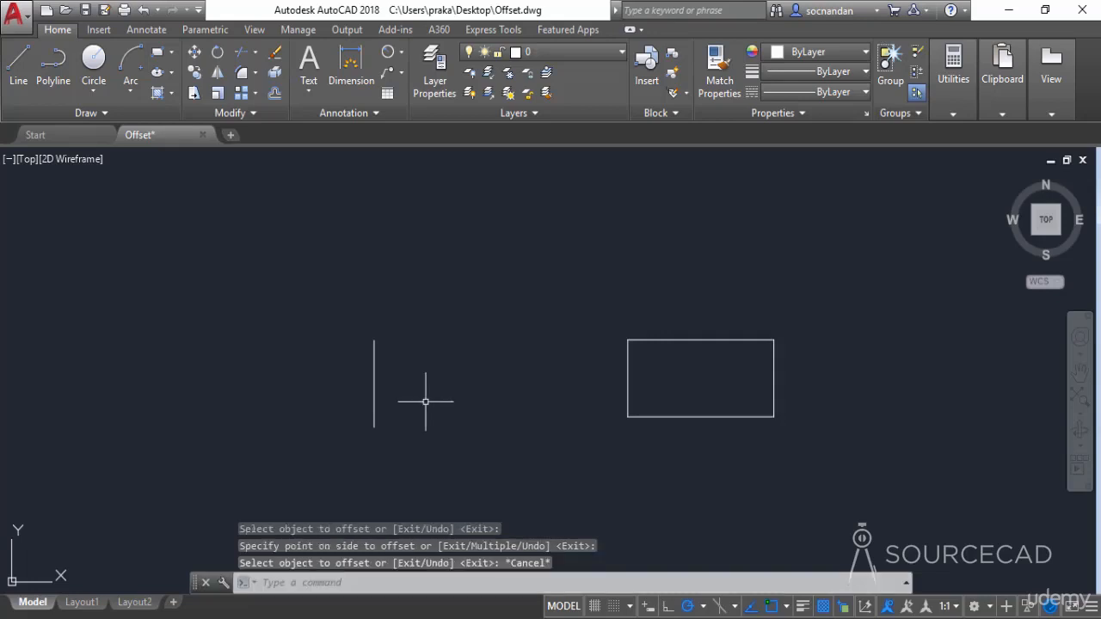
- Set the Offset command's Erase option back to No and offset the line to its right by a distance of 2
key("Return")
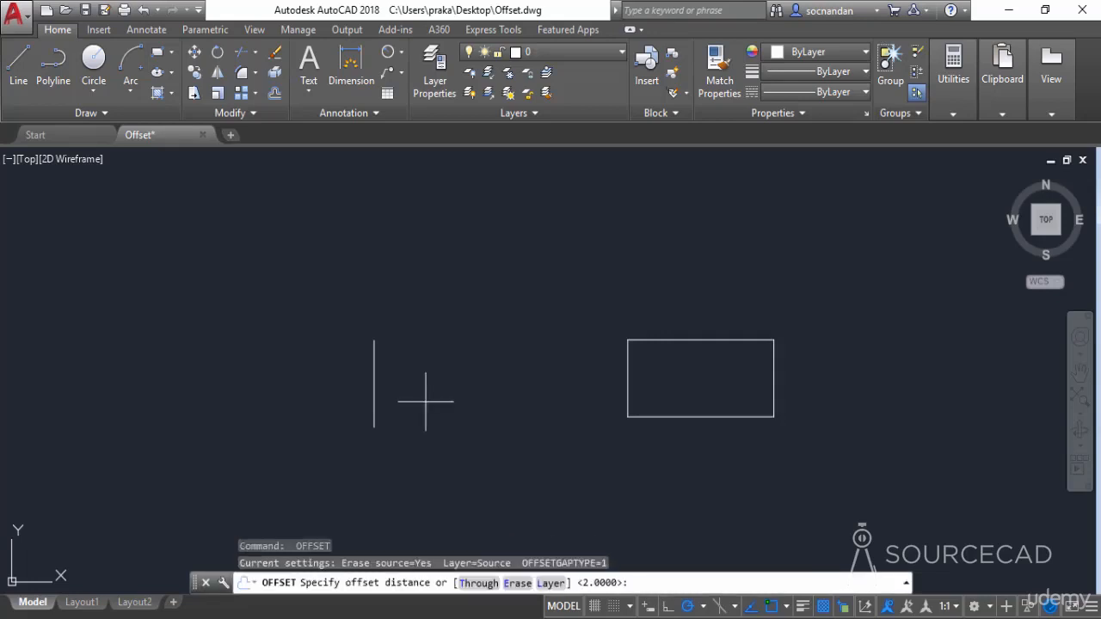
left_click(517, 583)
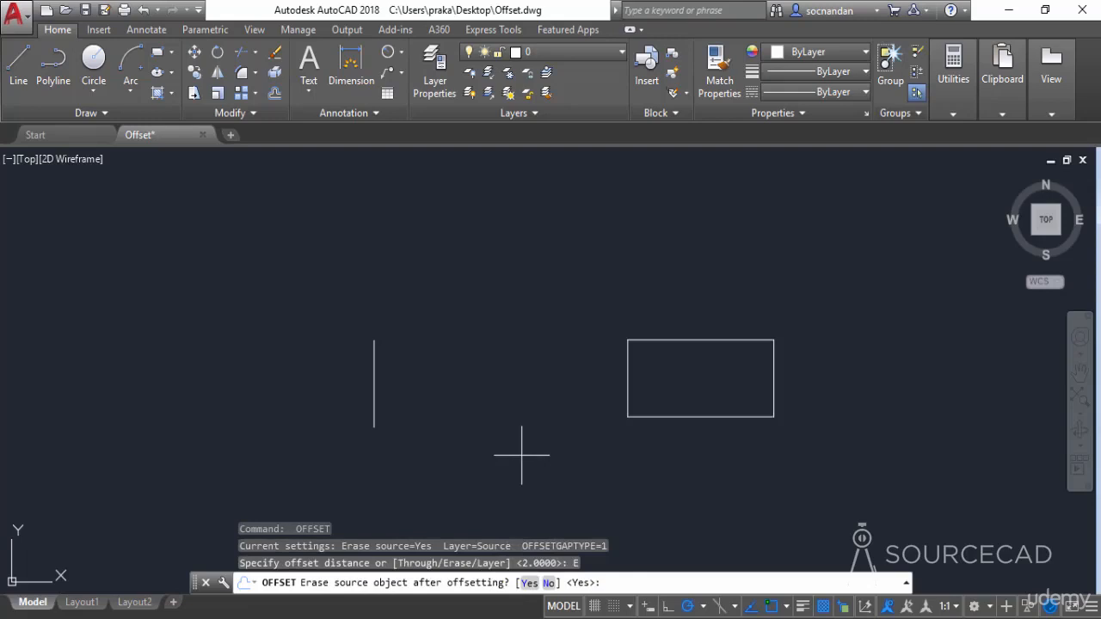
left_click(548, 583)
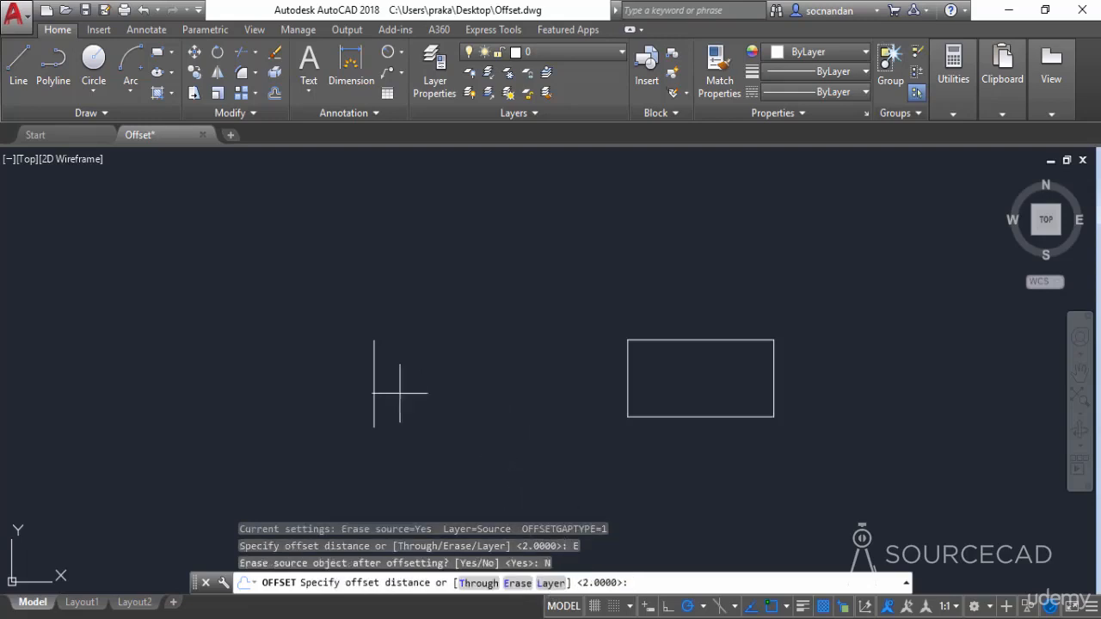
key("Return")
left_click(373, 381)
left_click(422, 367)
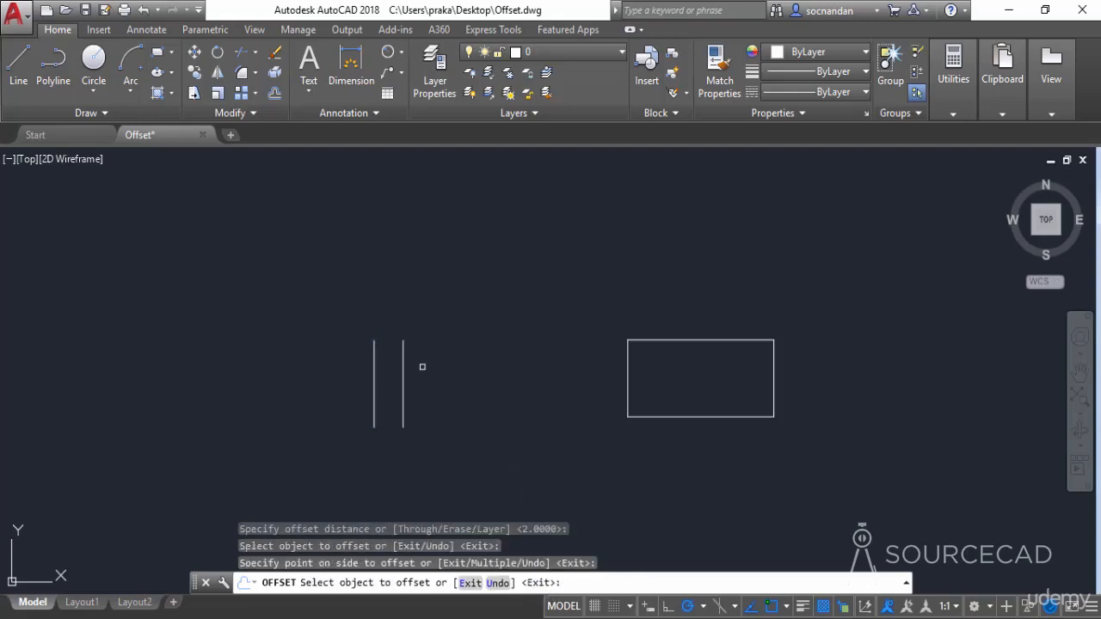
key("Escape")
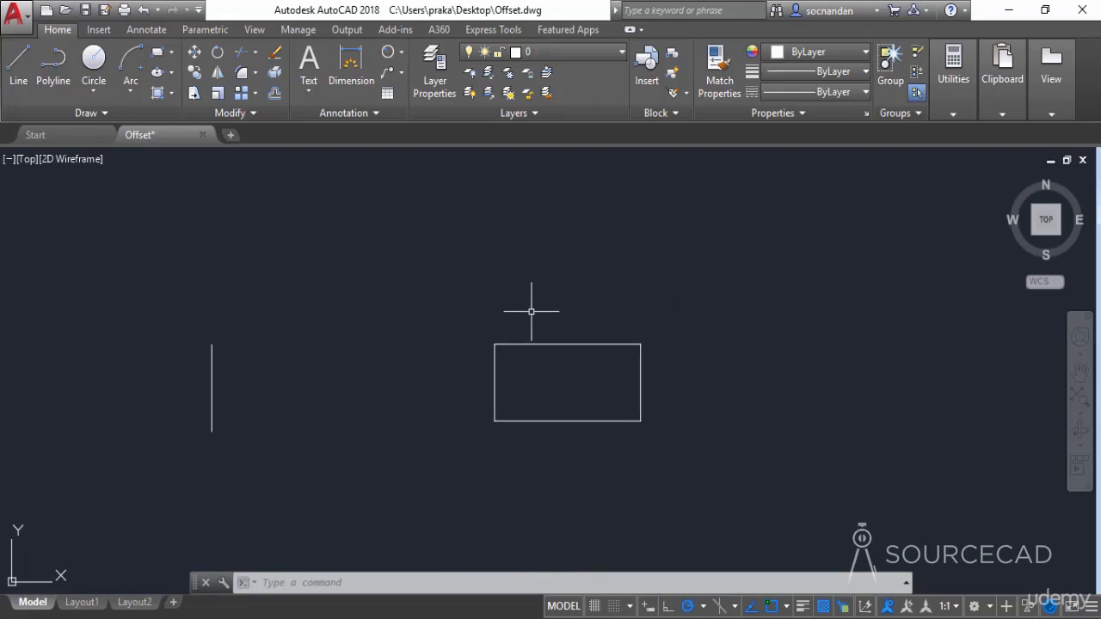
- Offset the rectangle by a distance of 1, placing one copy outside it and one copy inside it
left_click(275, 95)
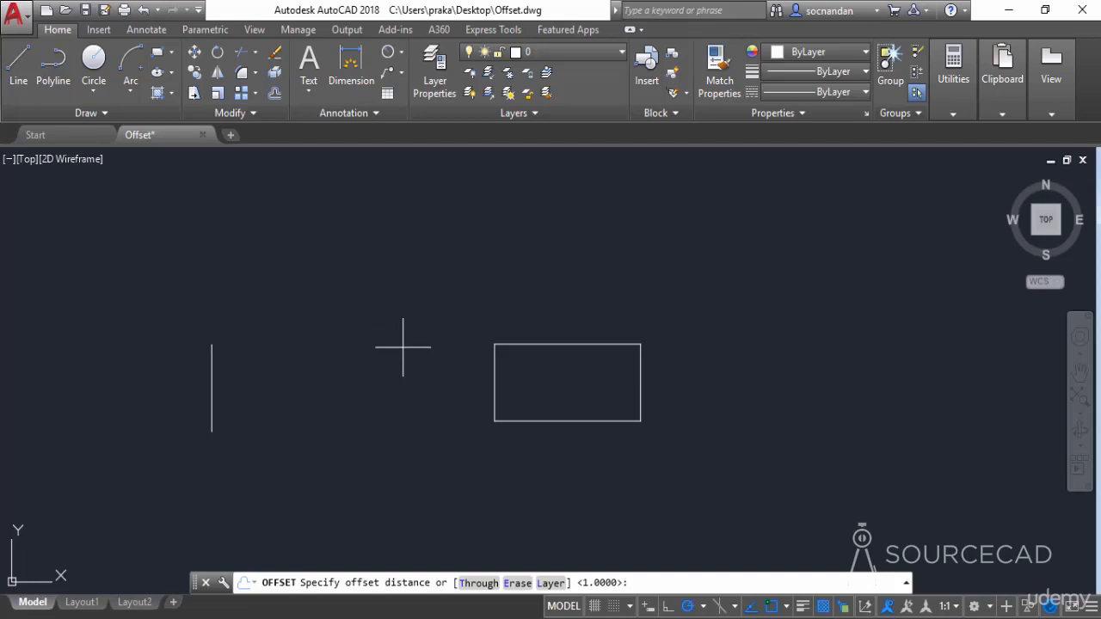
type("1")
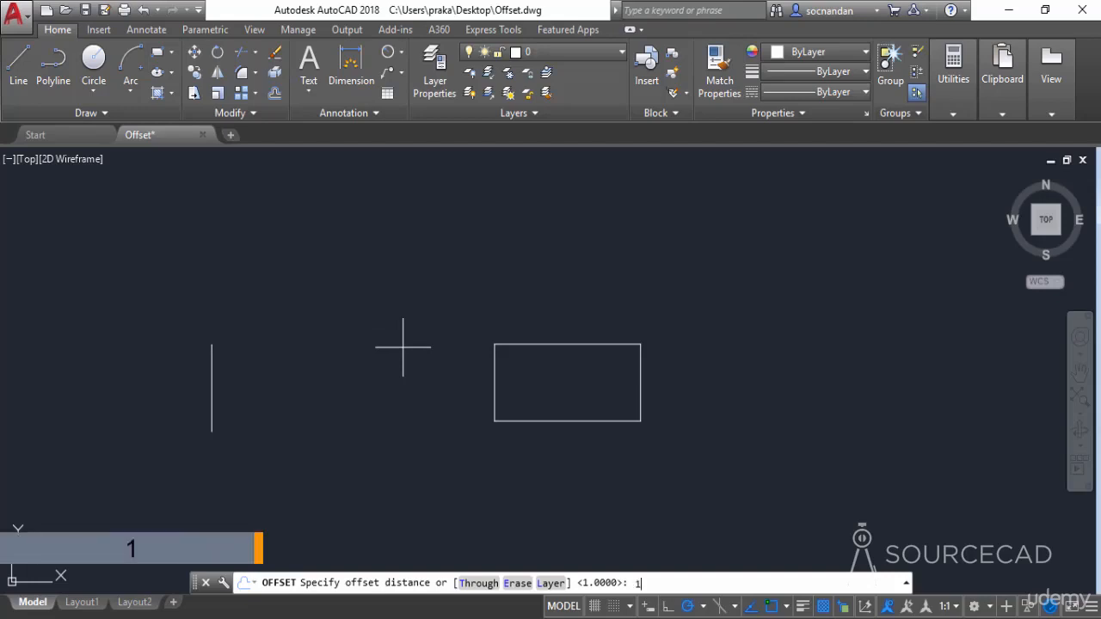
key("Return")
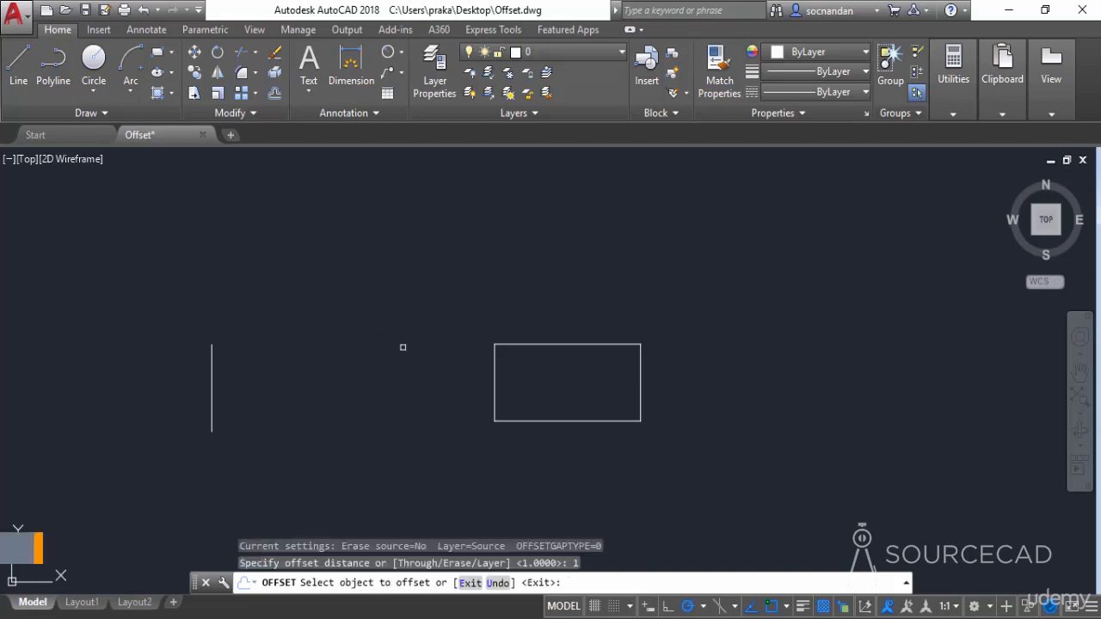
left_click(565, 344)
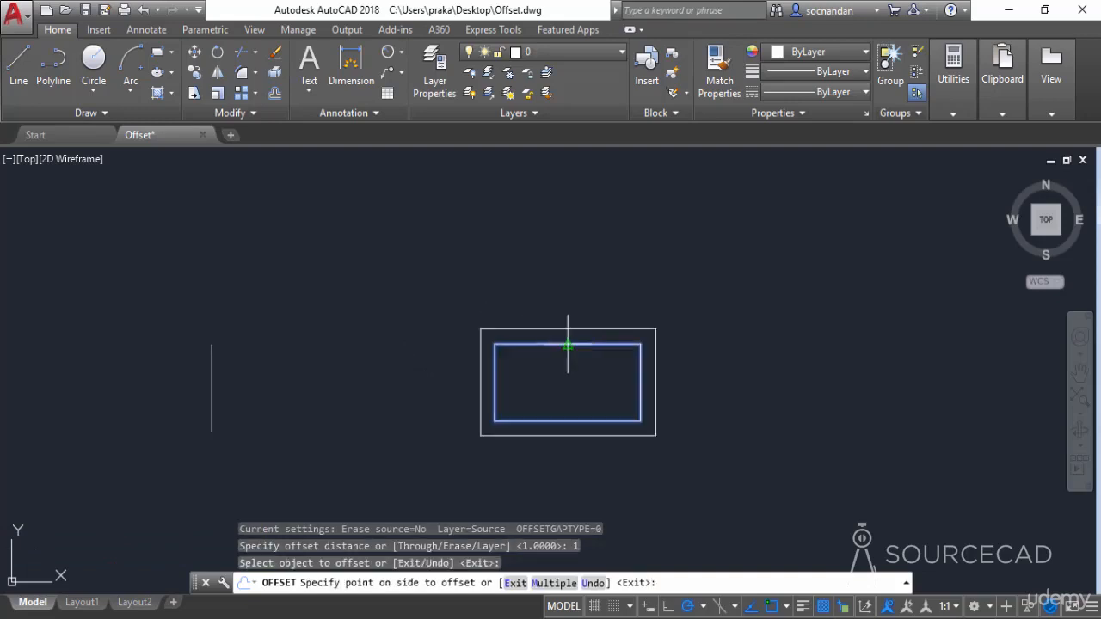
left_click(608, 260)
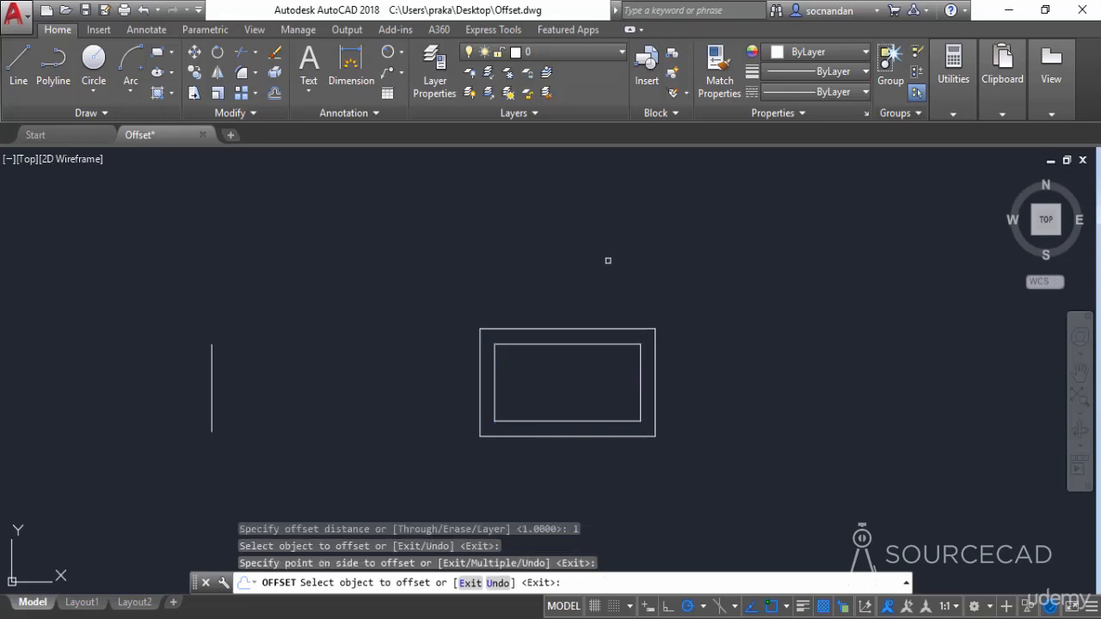
left_click(573, 345)
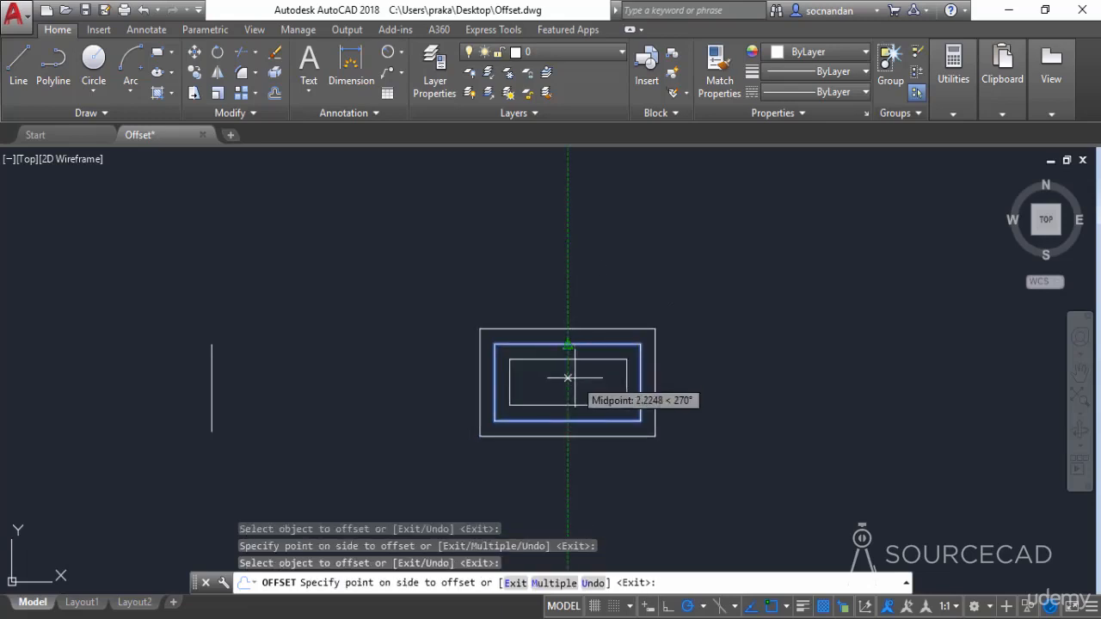
left_click(574, 386)
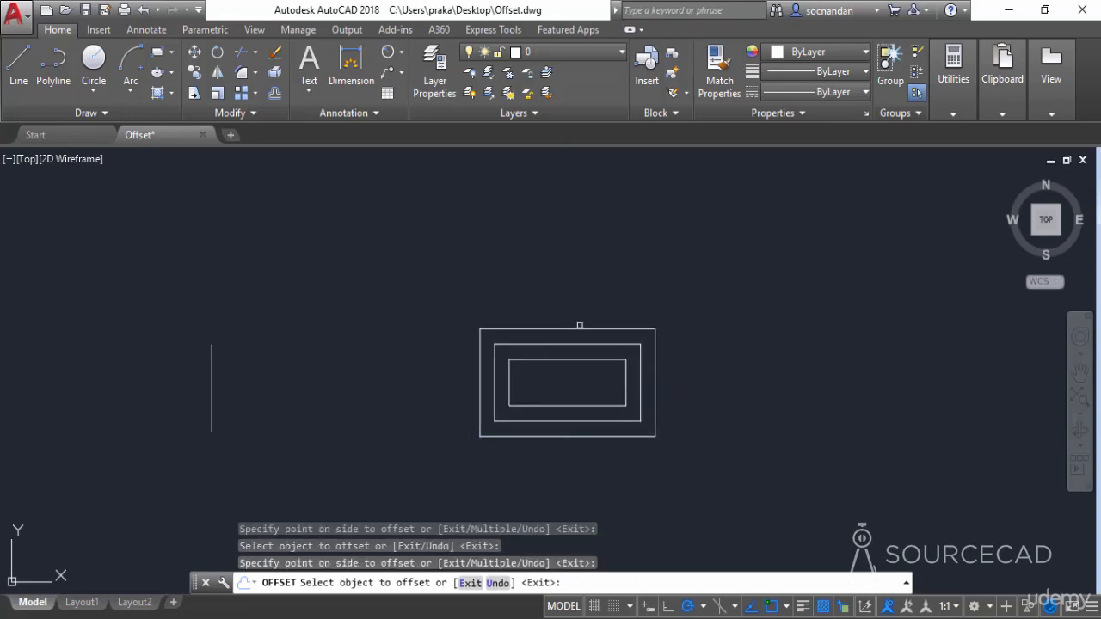
right_click(706, 342)
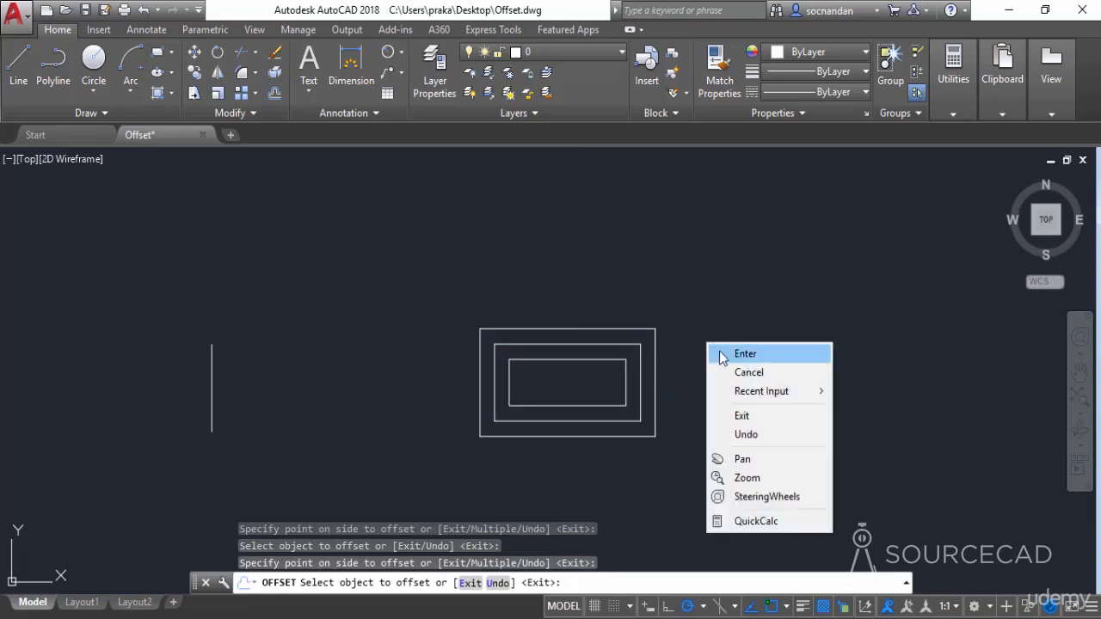
left_click(721, 355)
- Erase the inner and outer offset copies, keeping only the original rectangle
scroll(593, 348, "up", 2)
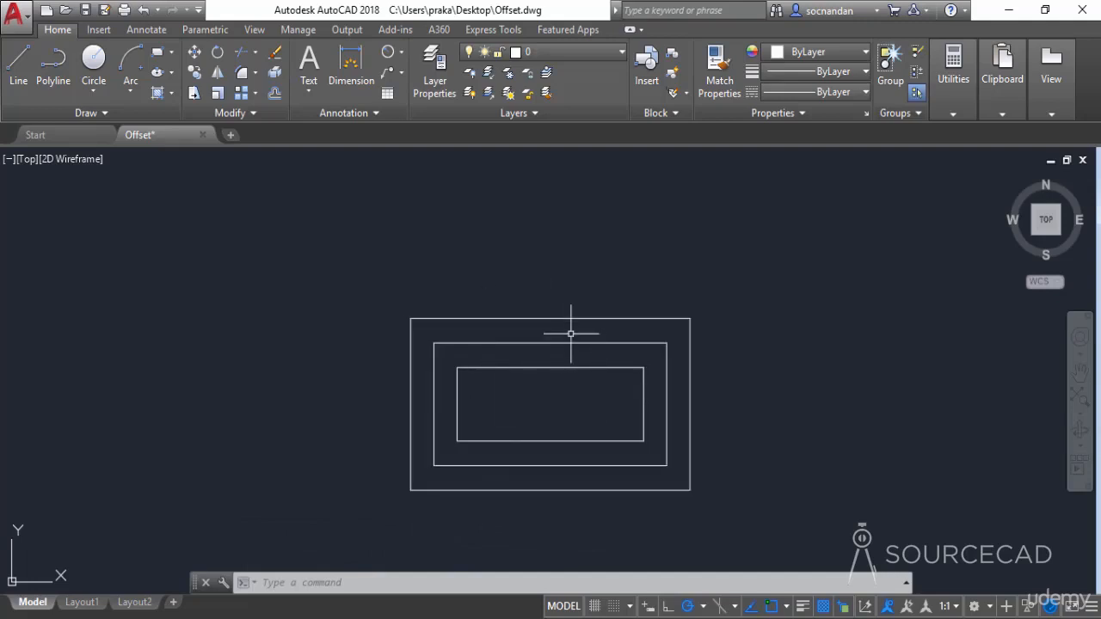
left_click(569, 367)
left_click(579, 319)
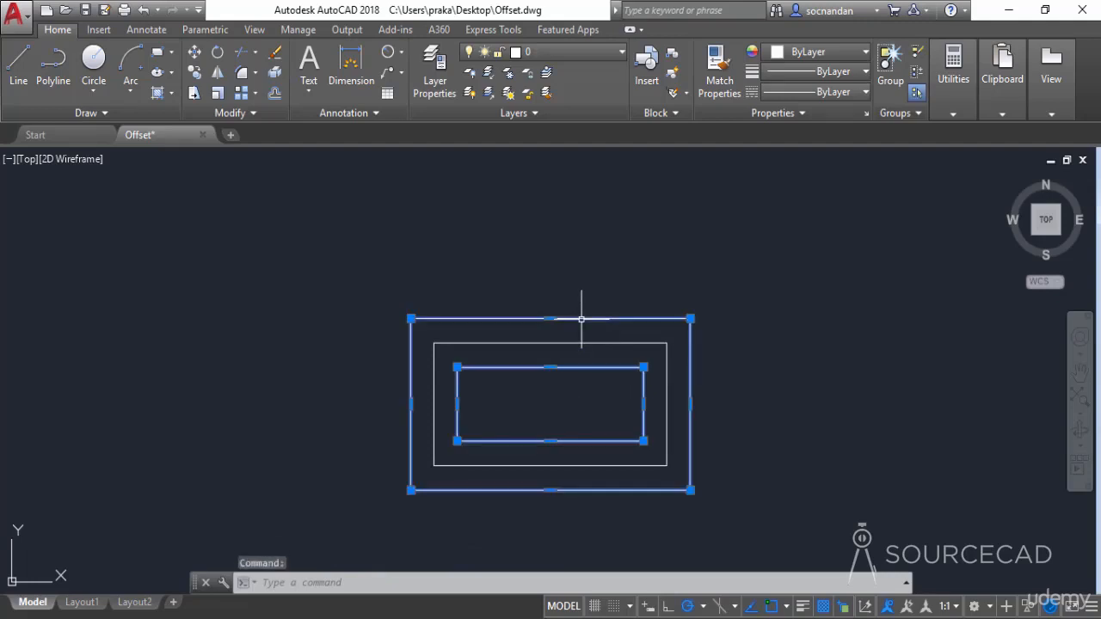
right_click(568, 285)
left_click(605, 333)
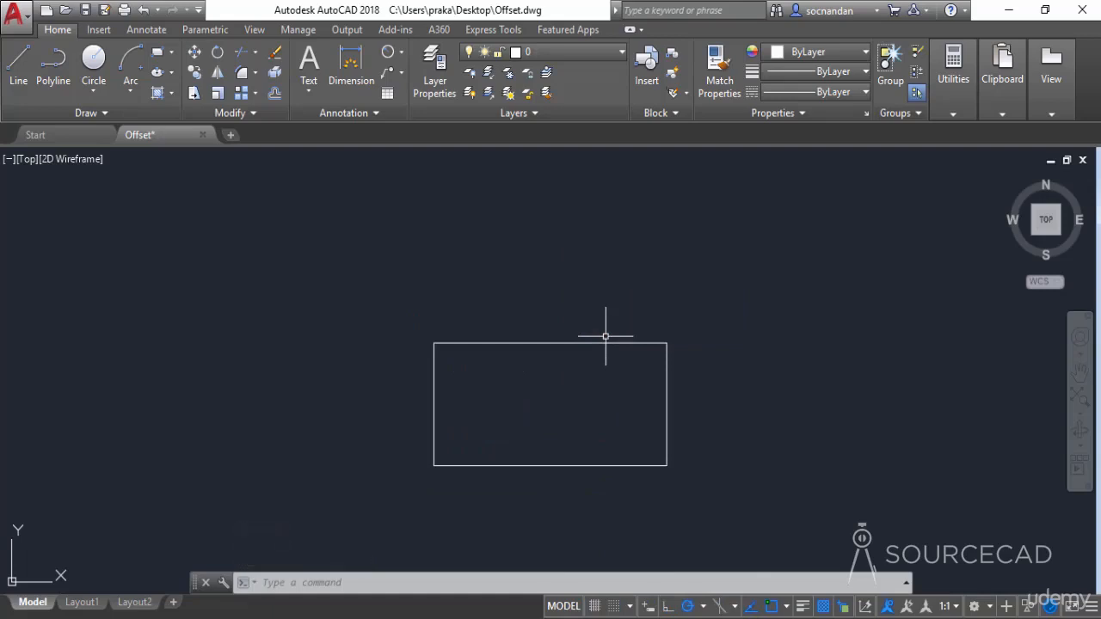
- Set the OFFSETGAPTYPE system variable to 1
middle_click_drag(624, 398, 576, 366)
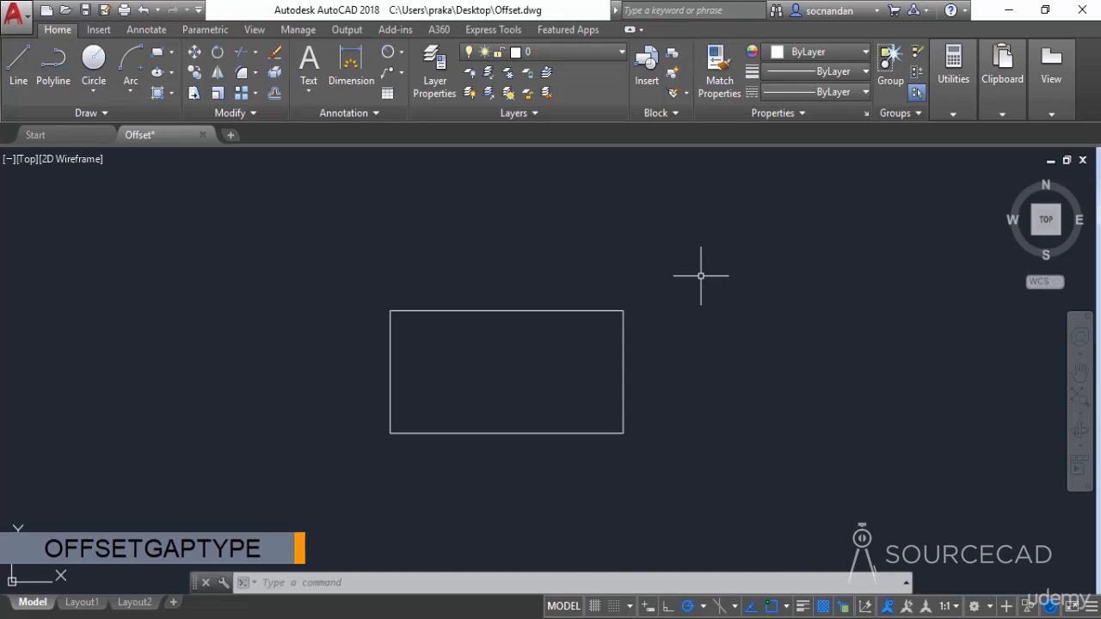
type("OFFSETGAPTYPE")
key("Return")
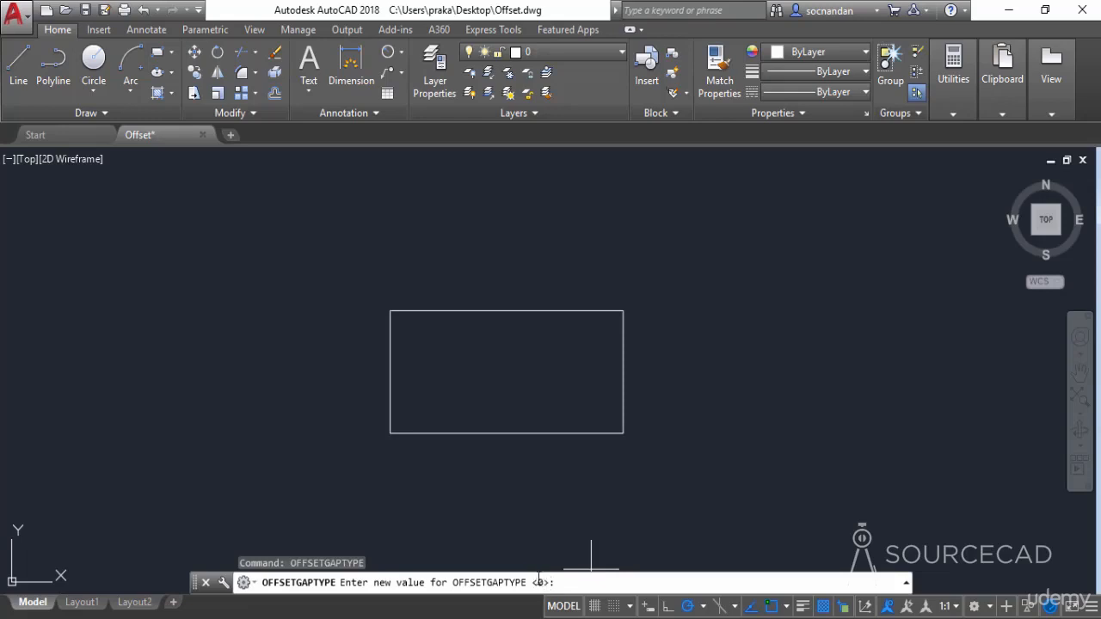
type("1")
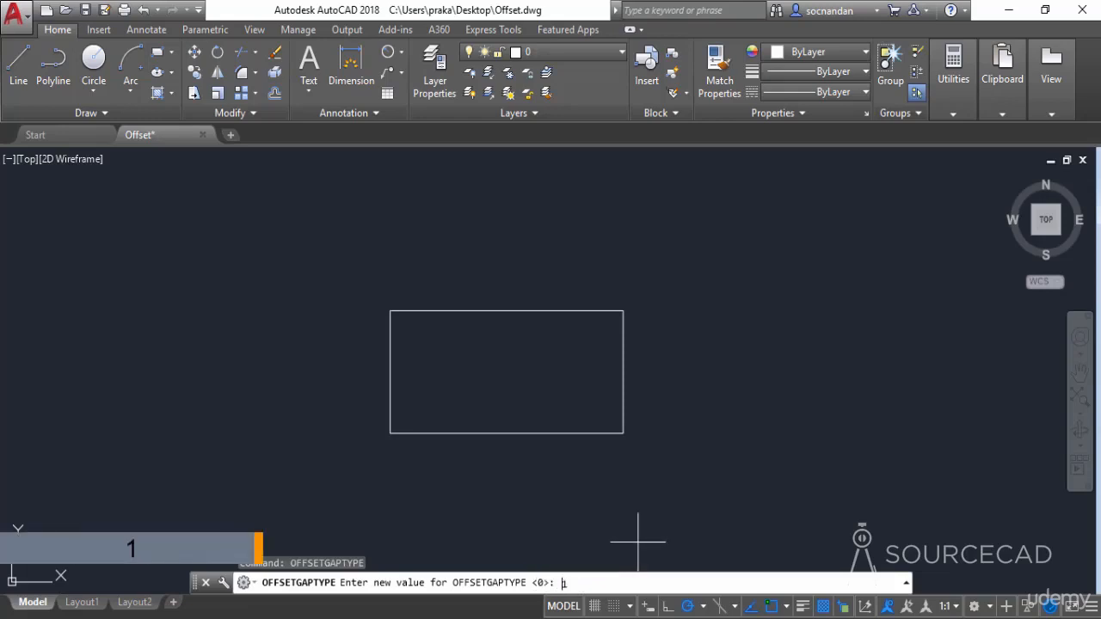
key("Return")
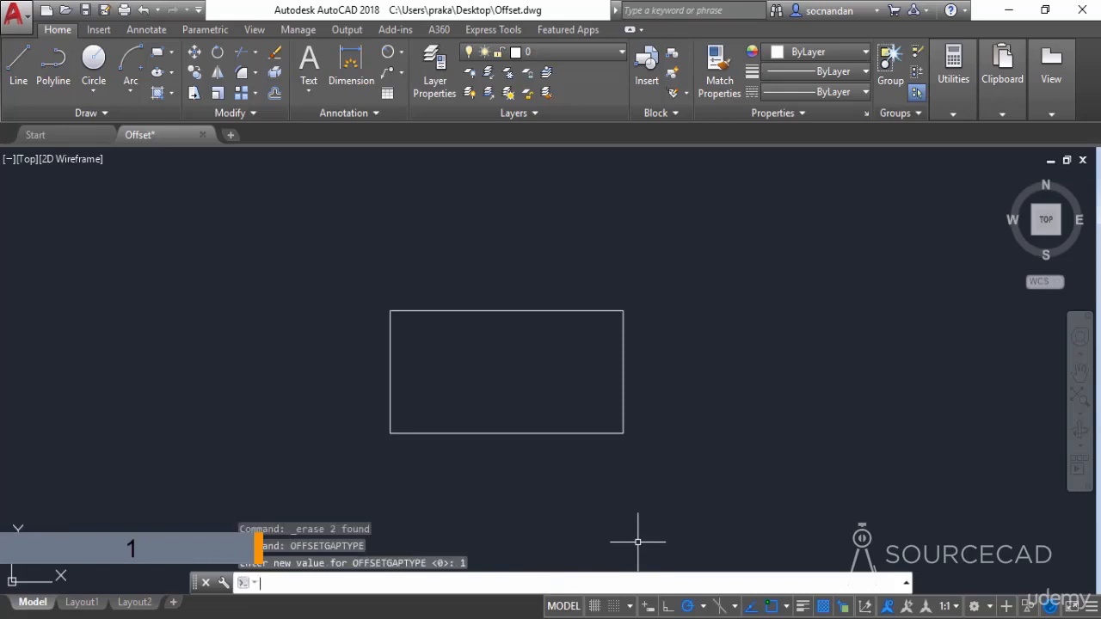
- Offset the rectangle outward by a distance of 1 using the rounded-corner gap type
left_click(275, 95)
type("1")
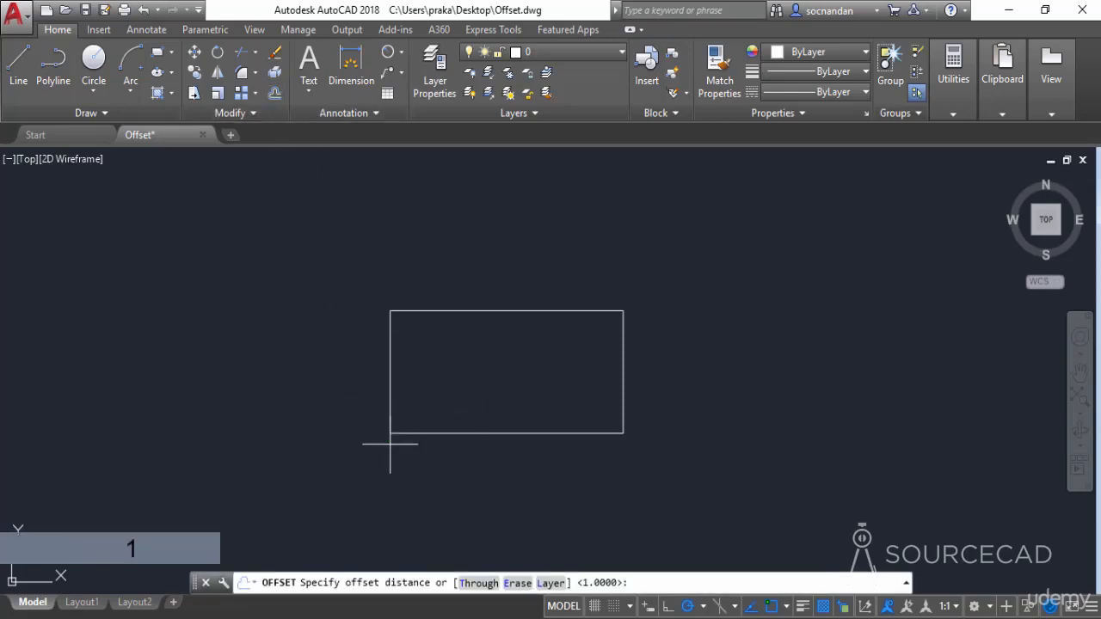
key("Return")
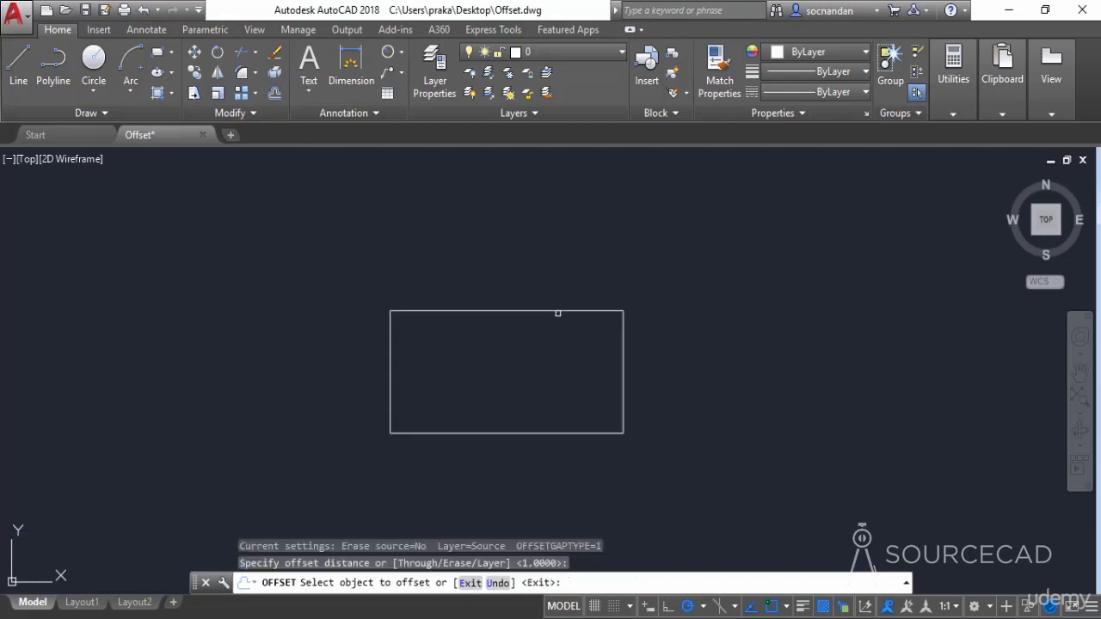
left_click(559, 310)
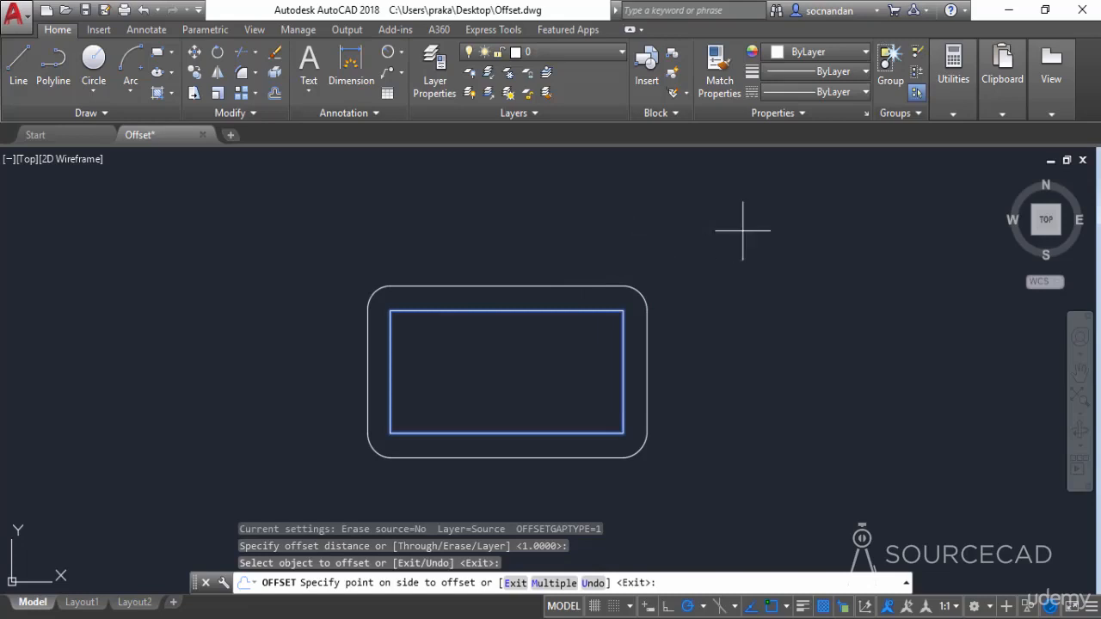
left_click(789, 324)
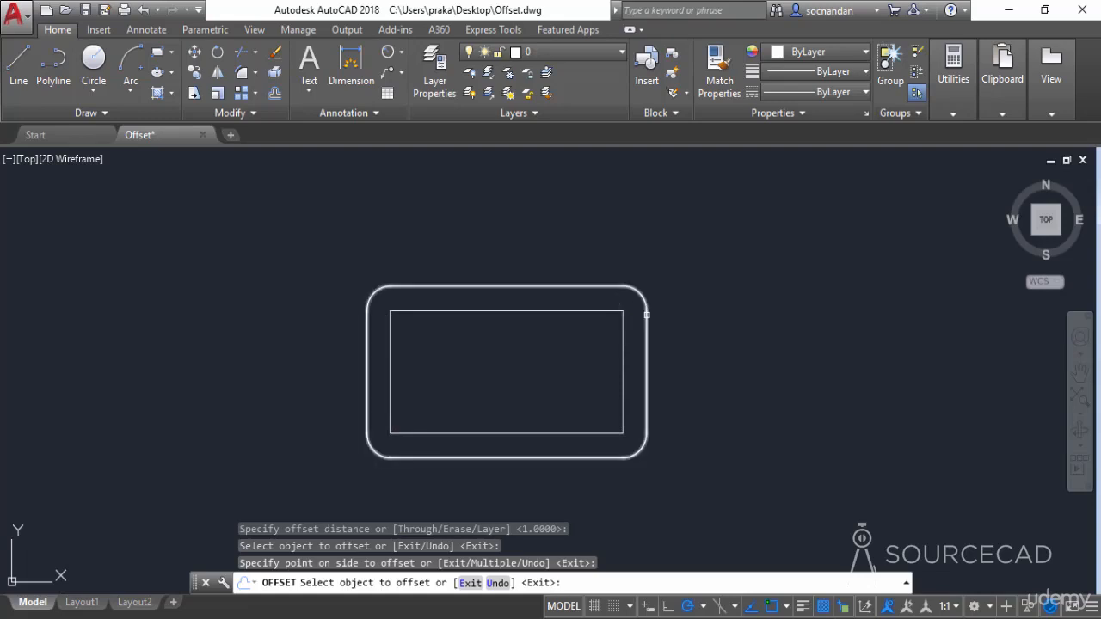
key("Escape")
- Erase the round-cornered offset copy around the rectangle
left_click(586, 285)
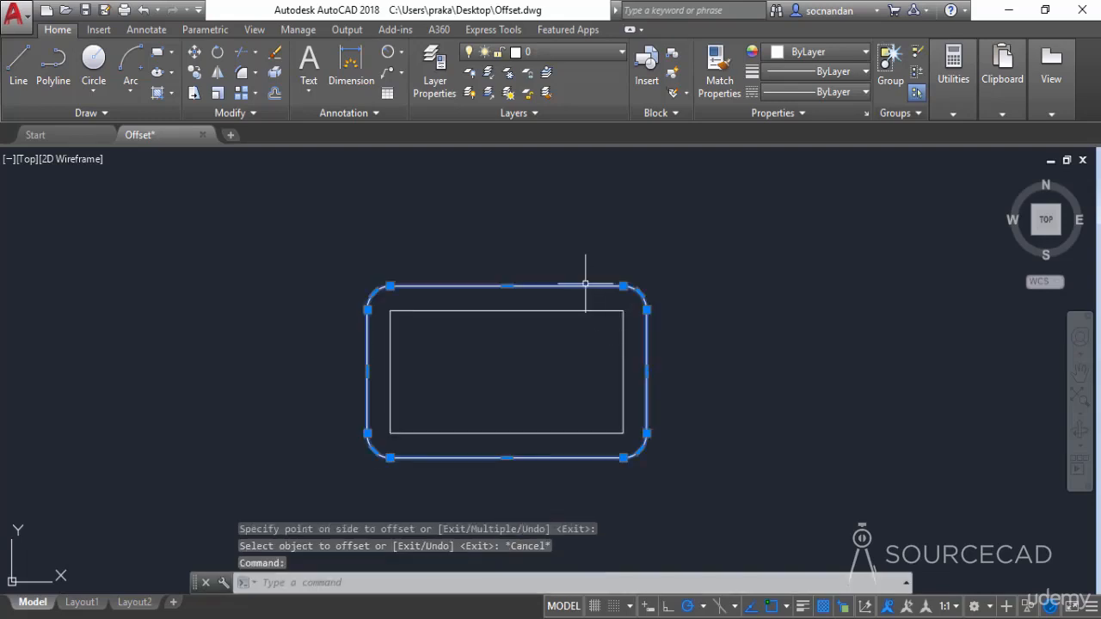
right_click(559, 240)
left_click(620, 308)
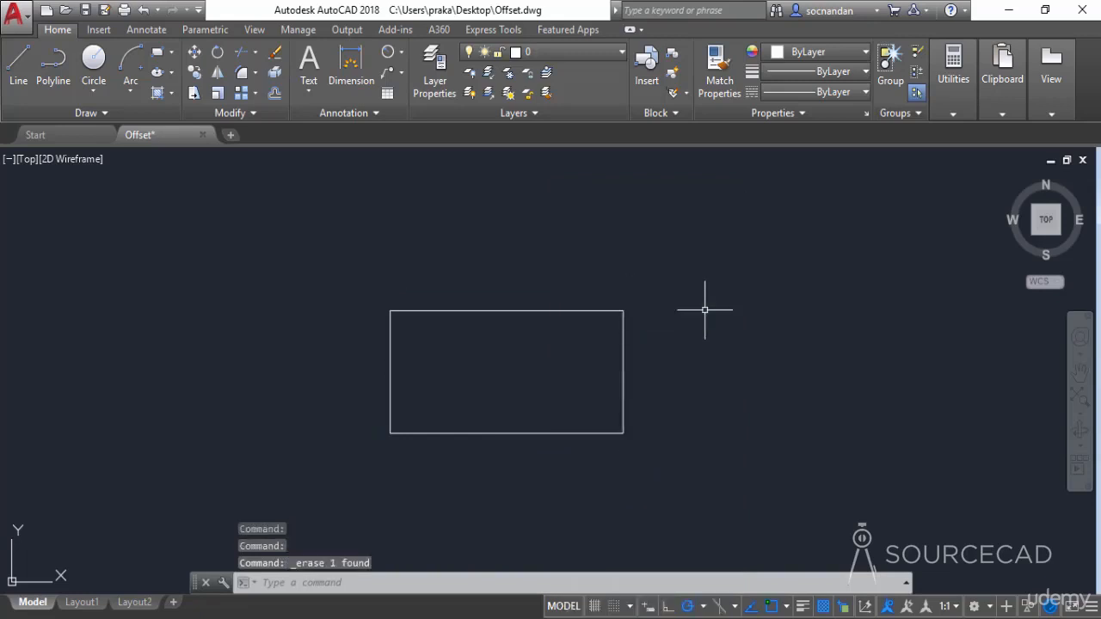
- Set the OFFSETGAPTYPE system variable to 2
type("OFFSET")
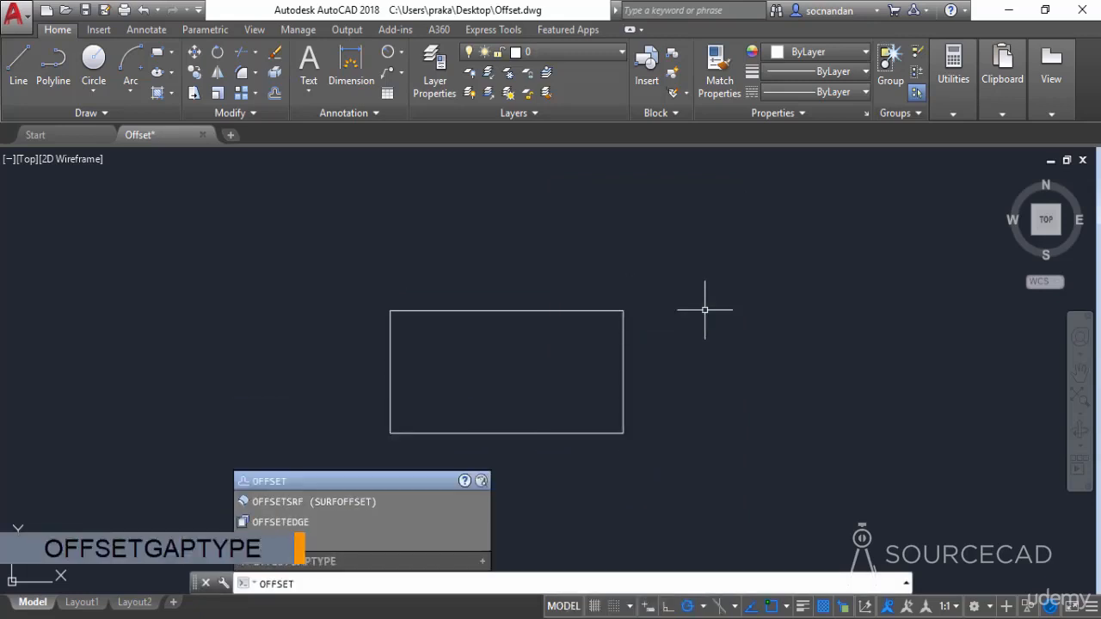
type("GAPTYPE")
key("Return")
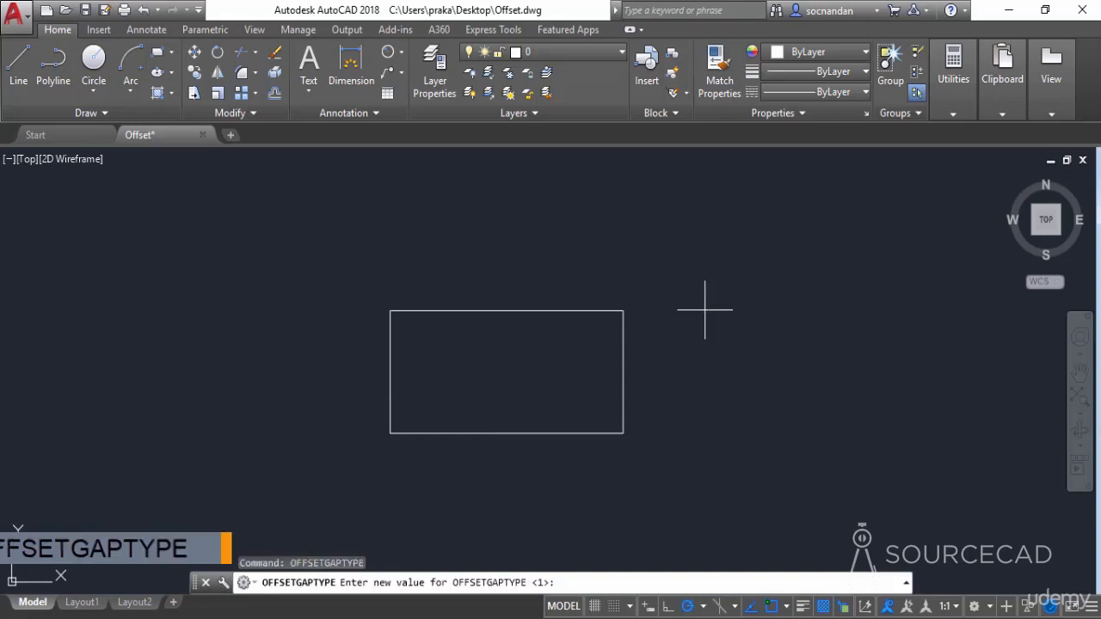
type("2")
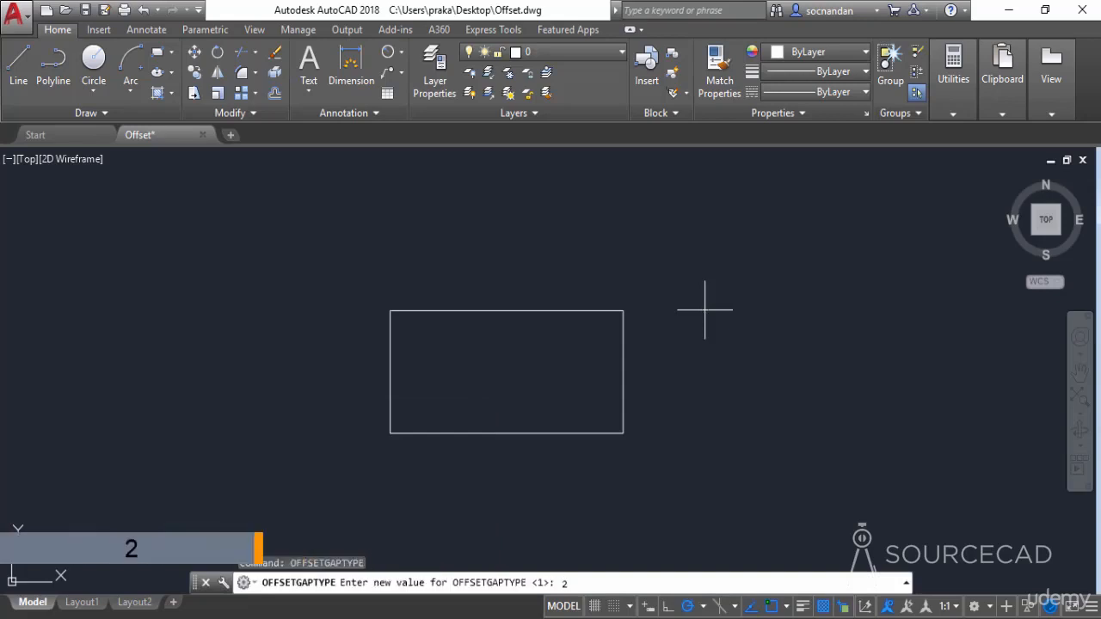
key("Return")
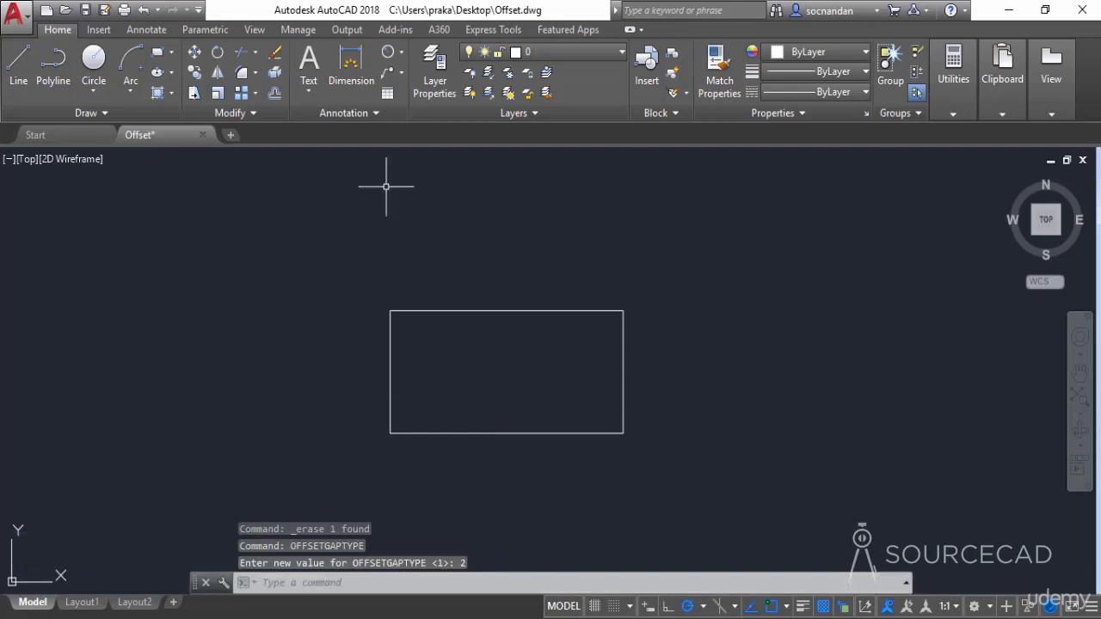
- Offset the rectangle outward by a distance of 1 using the chamfered-corner gap type
left_click(274, 93)
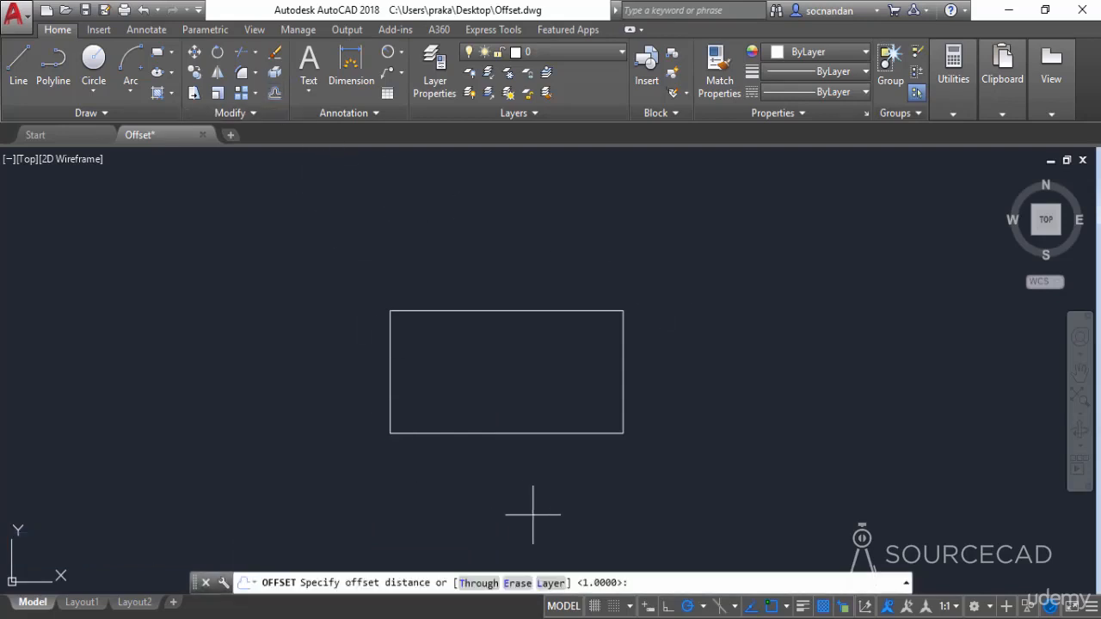
type("1")
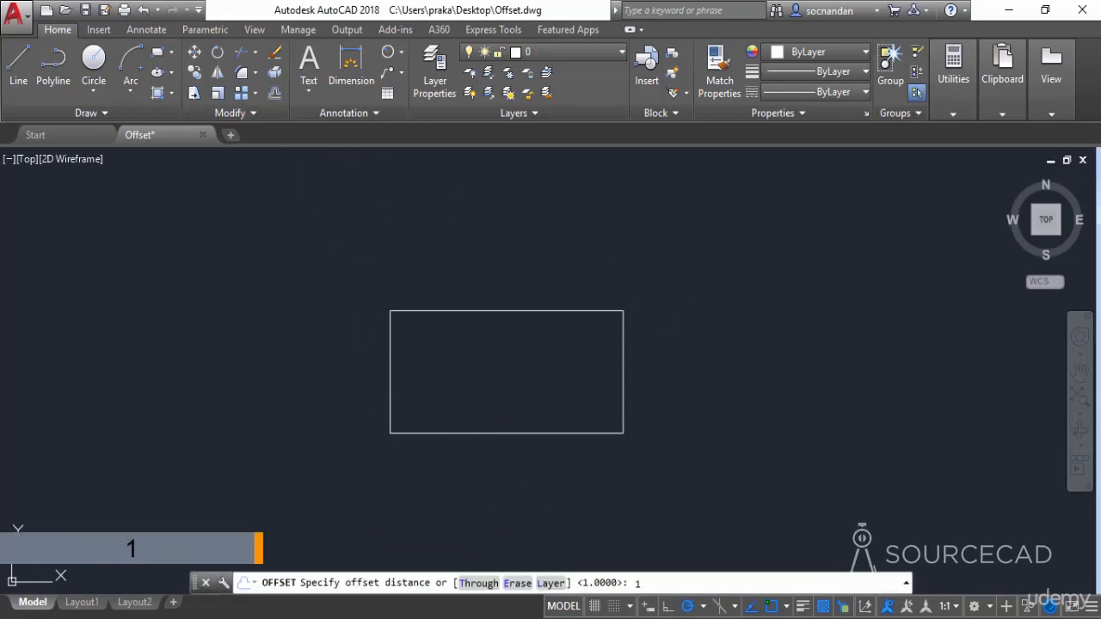
key("Return")
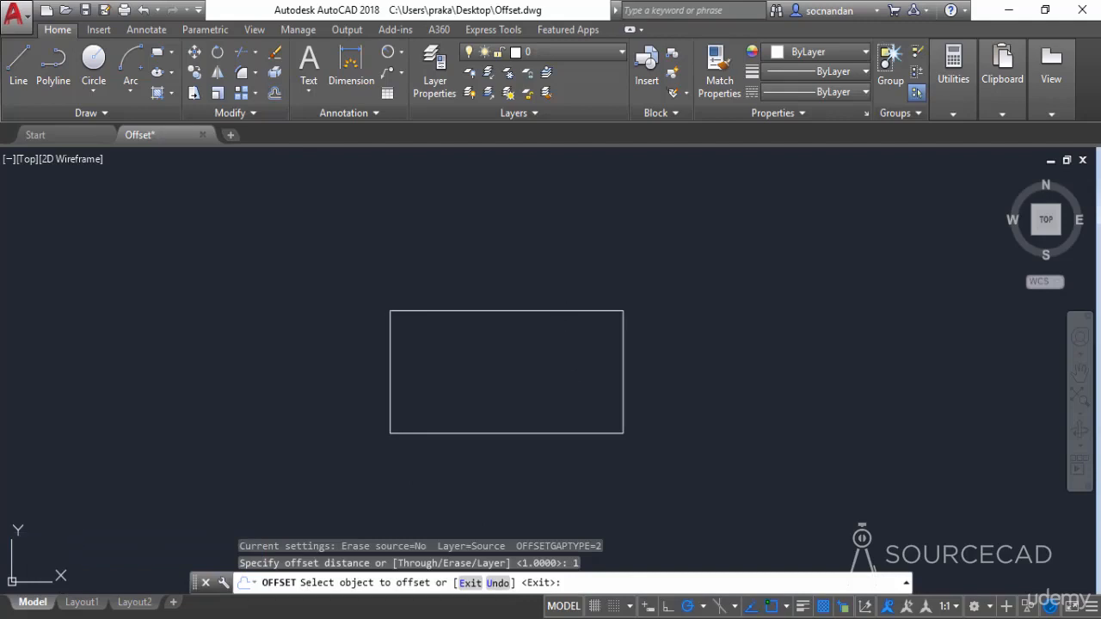
left_click(565, 311)
left_click(675, 242)
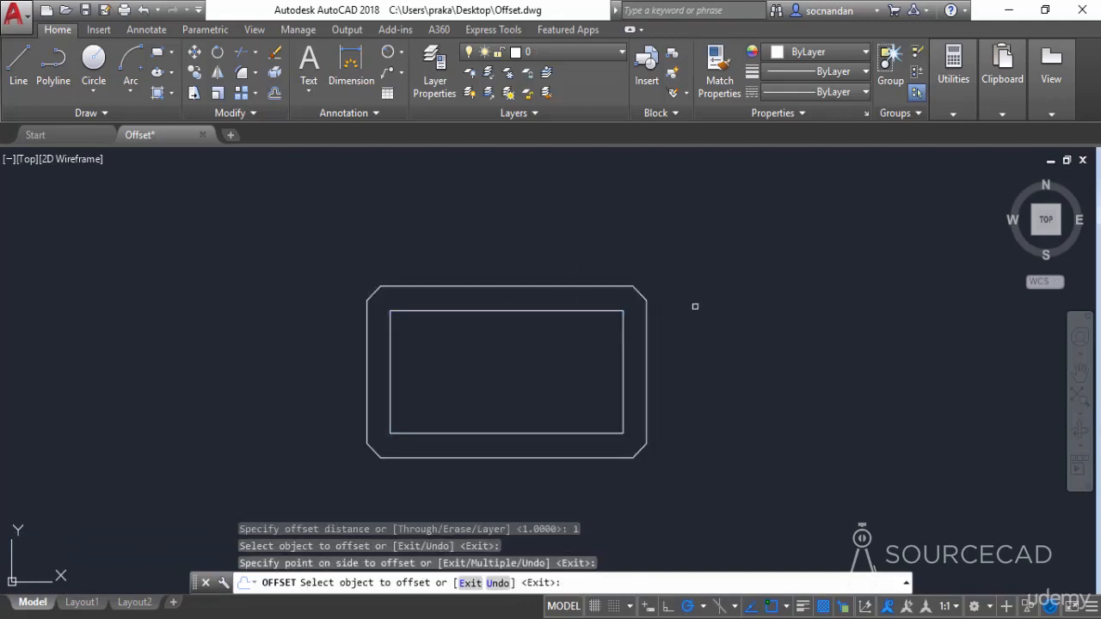
right_click(696, 299)
left_click(726, 312)
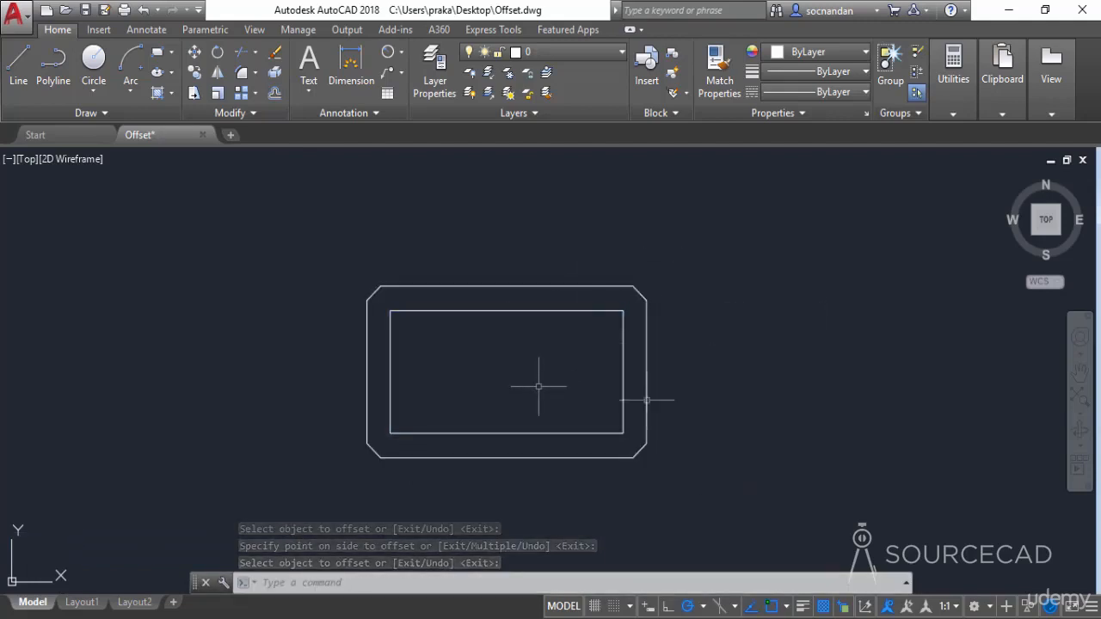
- Set the OFFSETGAPTYPE system variable to 0
type("o")
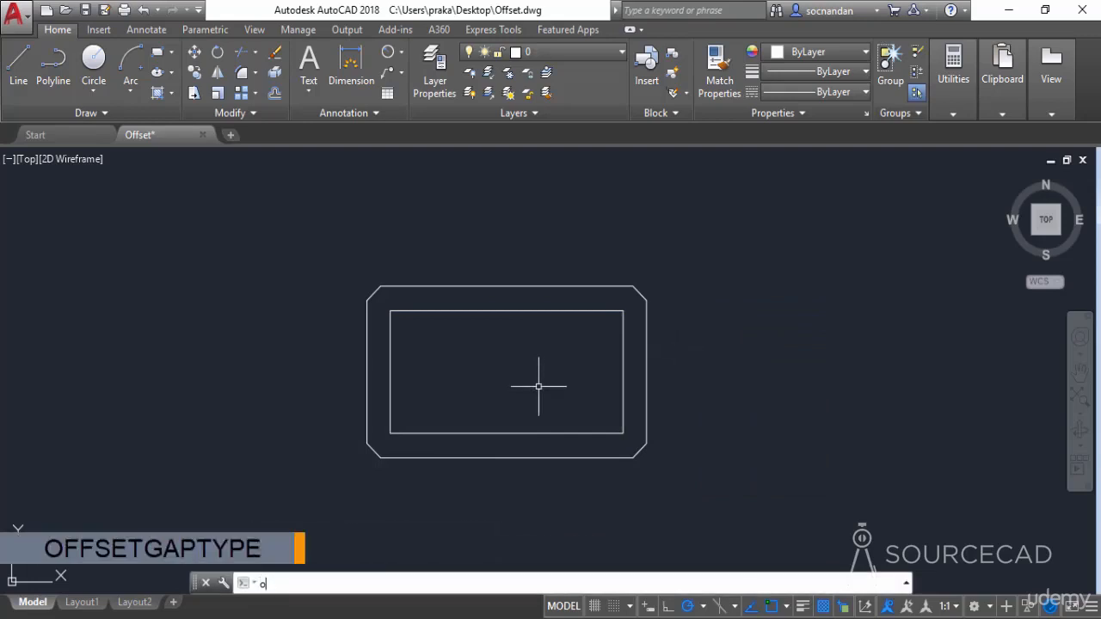
type("ffsetgap")
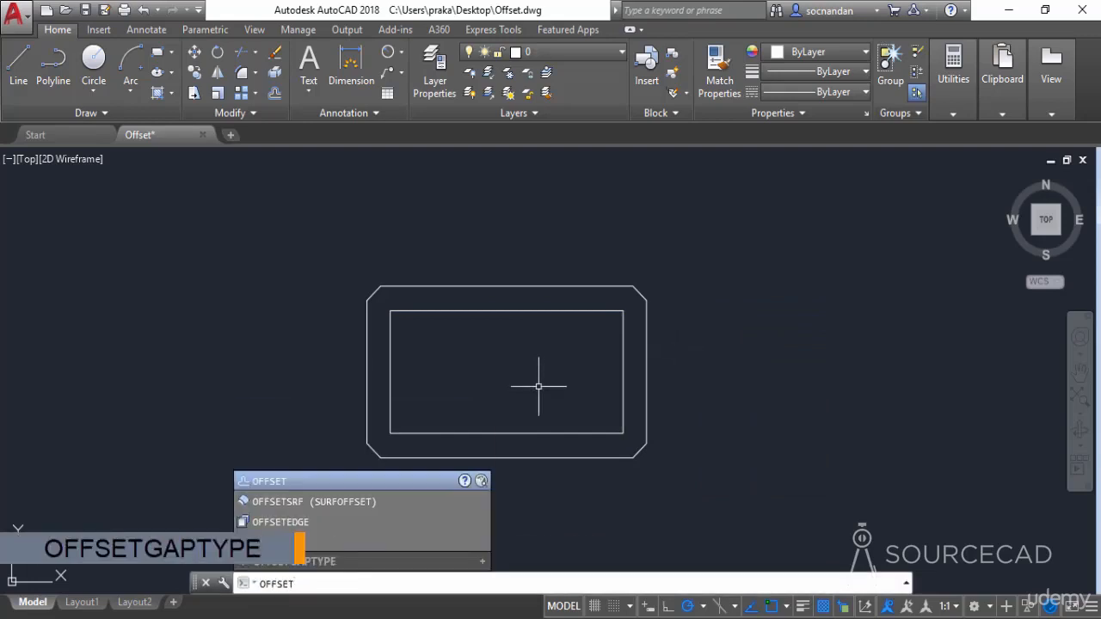
key("Return")
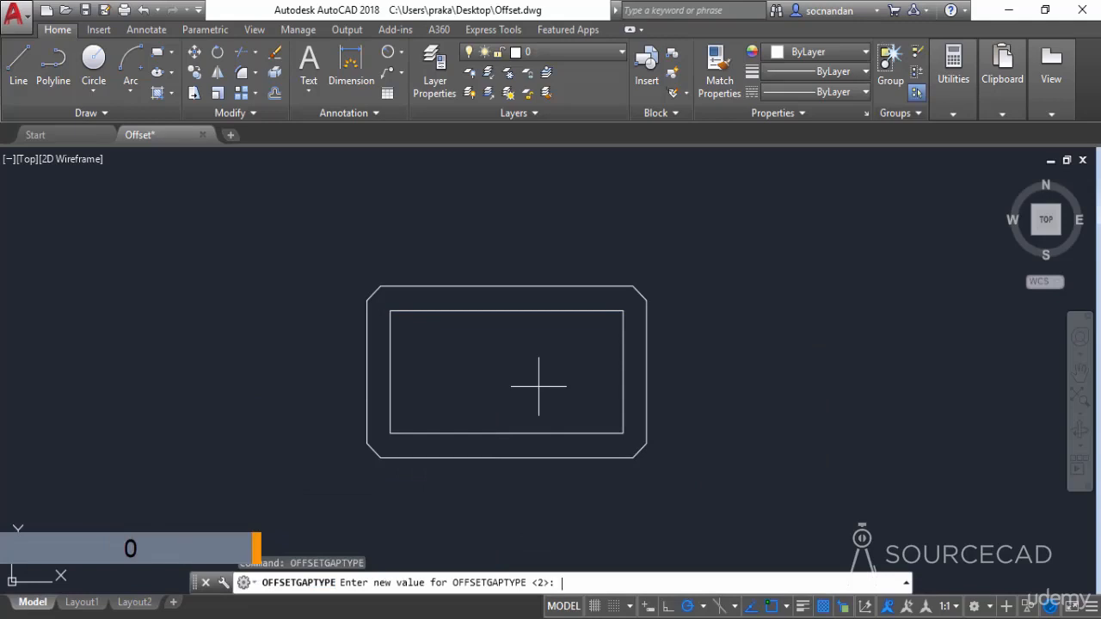
type("0")
key("Return")
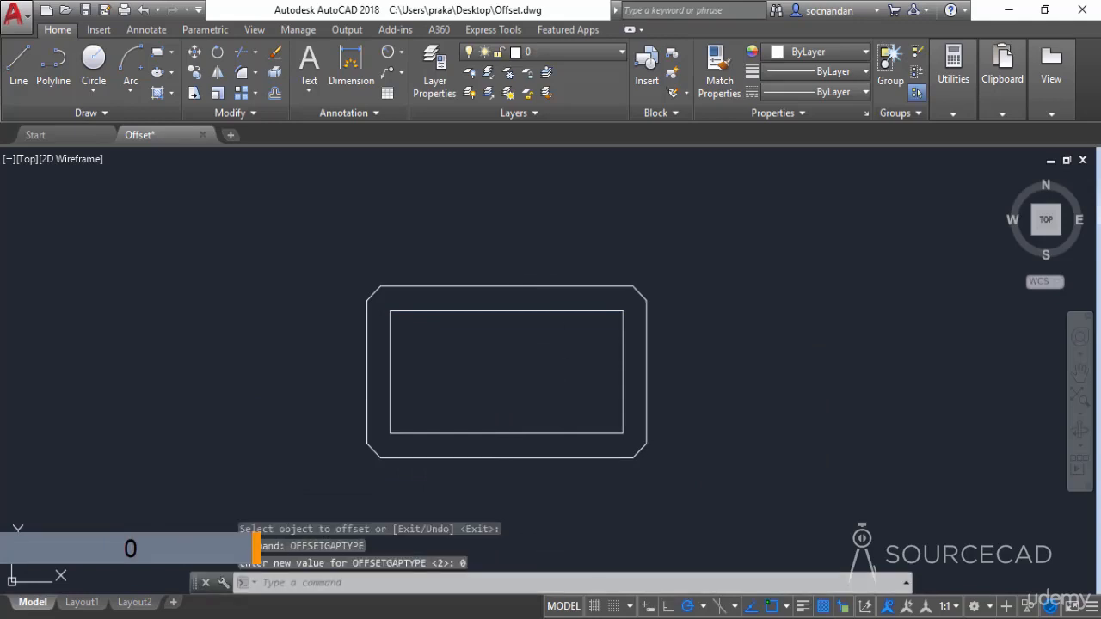
- Erase the chamfered offset copy around the rectangle
left_click(542, 285)
right_click(541, 209)
left_click(565, 307)
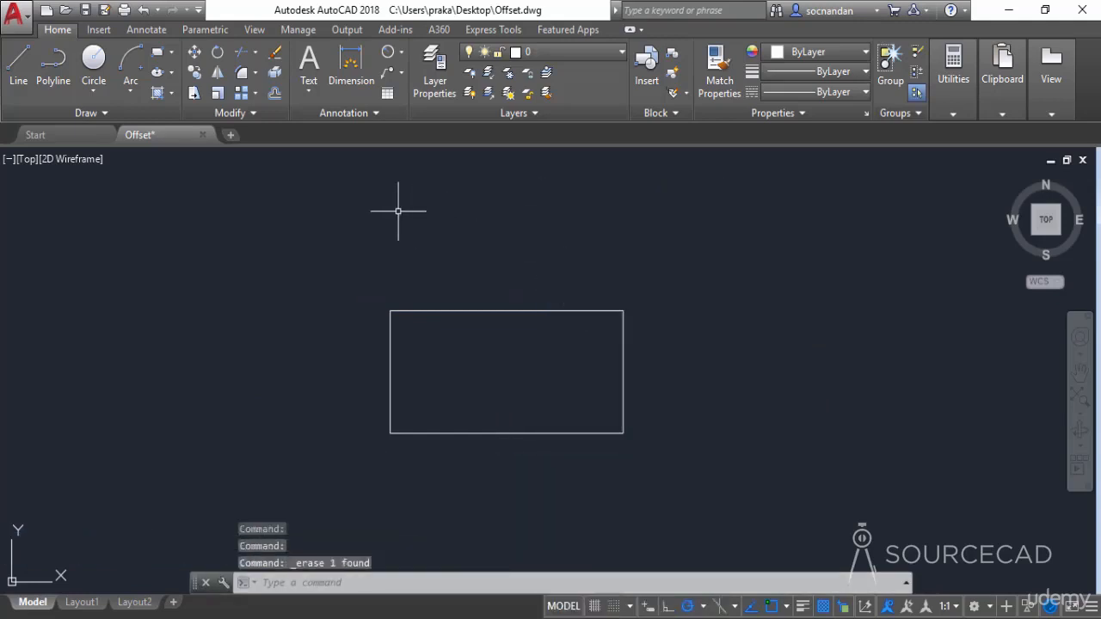
- Offset the rectangle outward with the Through option, using a point about 1.6 beyond the midpoint of its right side
left_click(279, 96)
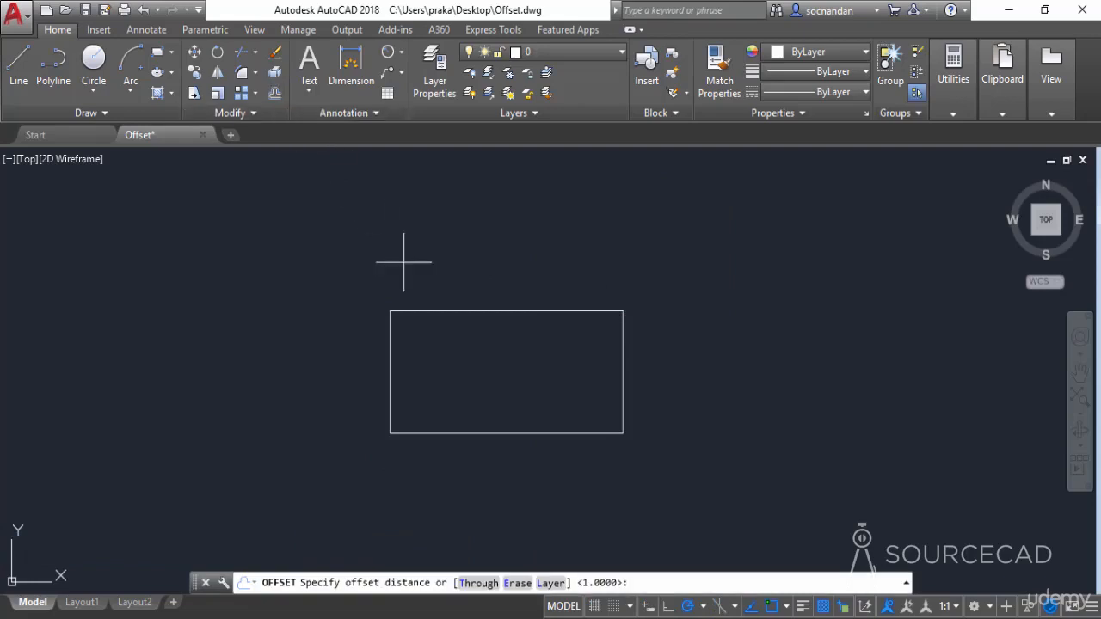
left_click(483, 585)
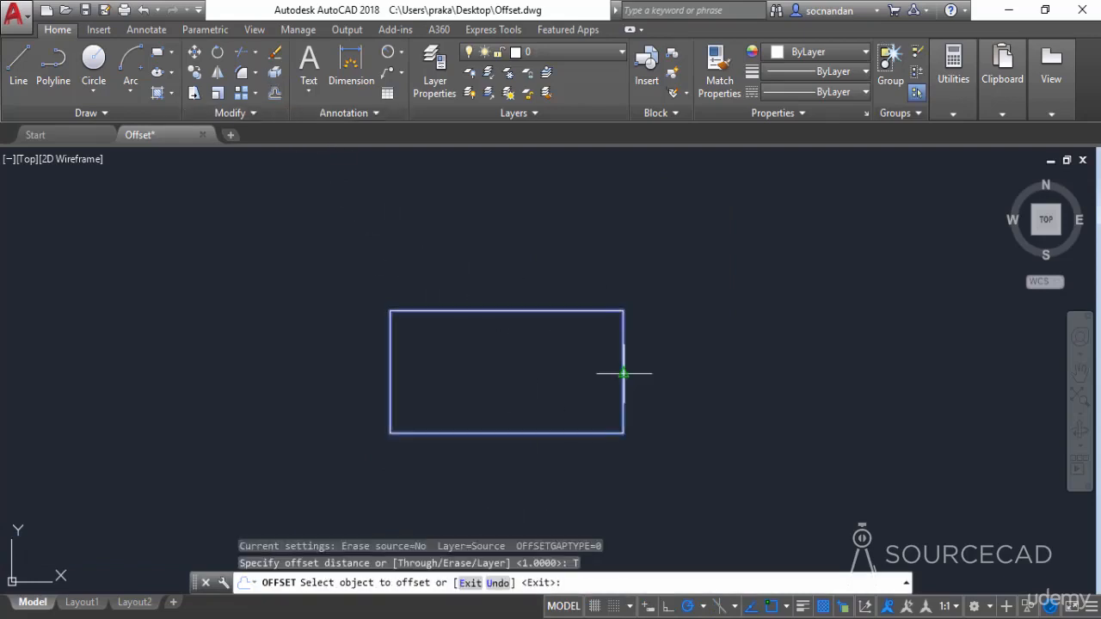
left_click(624, 373)
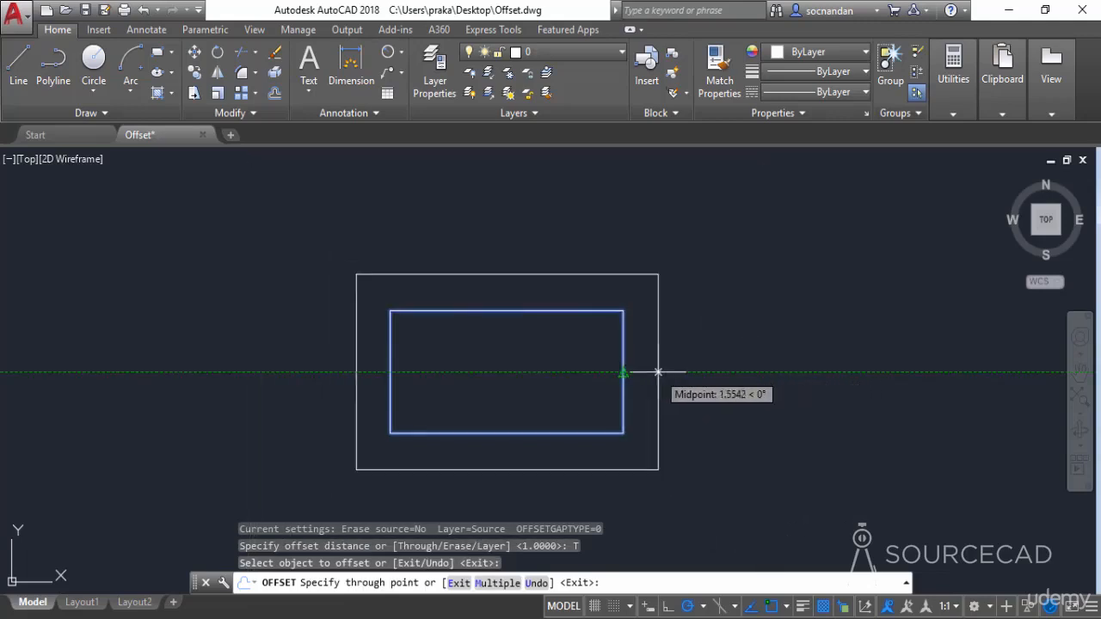
left_click(658, 375)
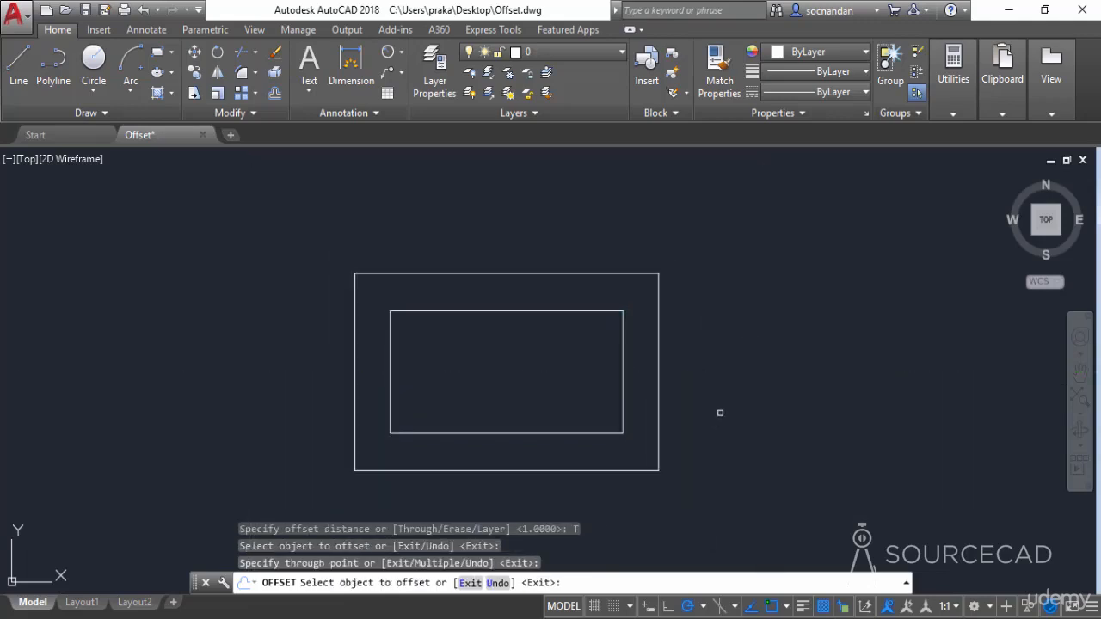
key("Escape")
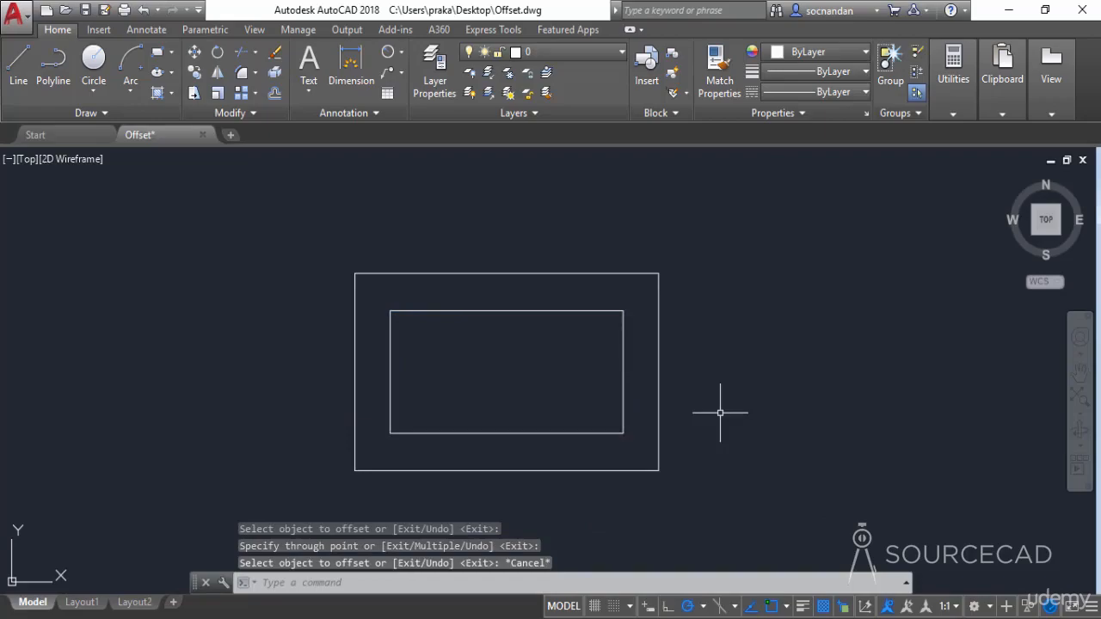